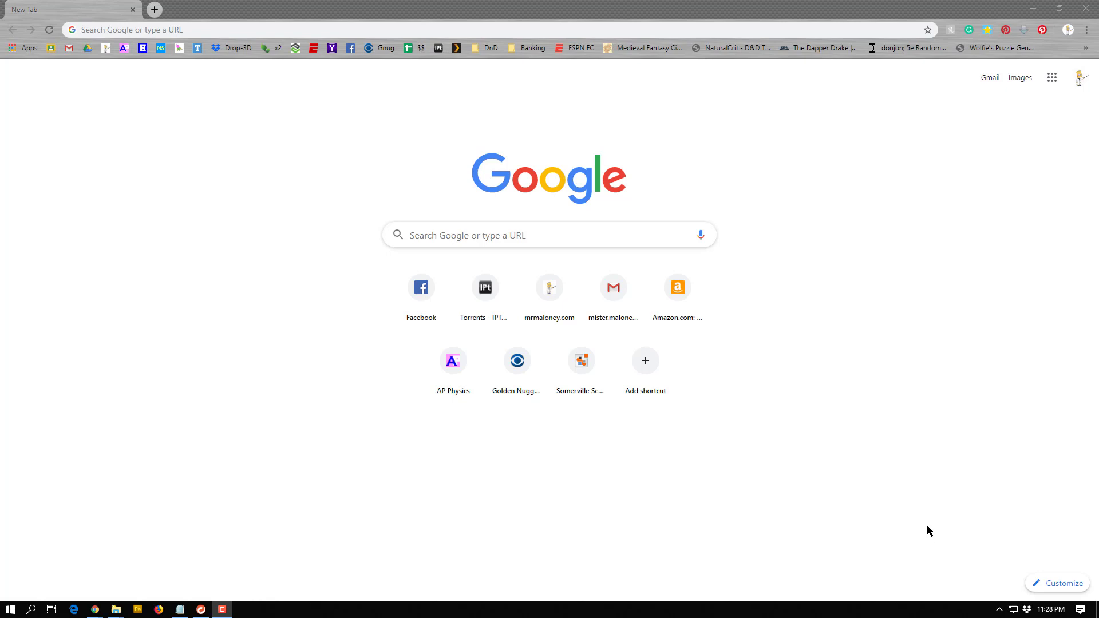
Step: Go to the Desmos website in Chrome and start a new blank graph
click(212, 31)
text(desmos.)
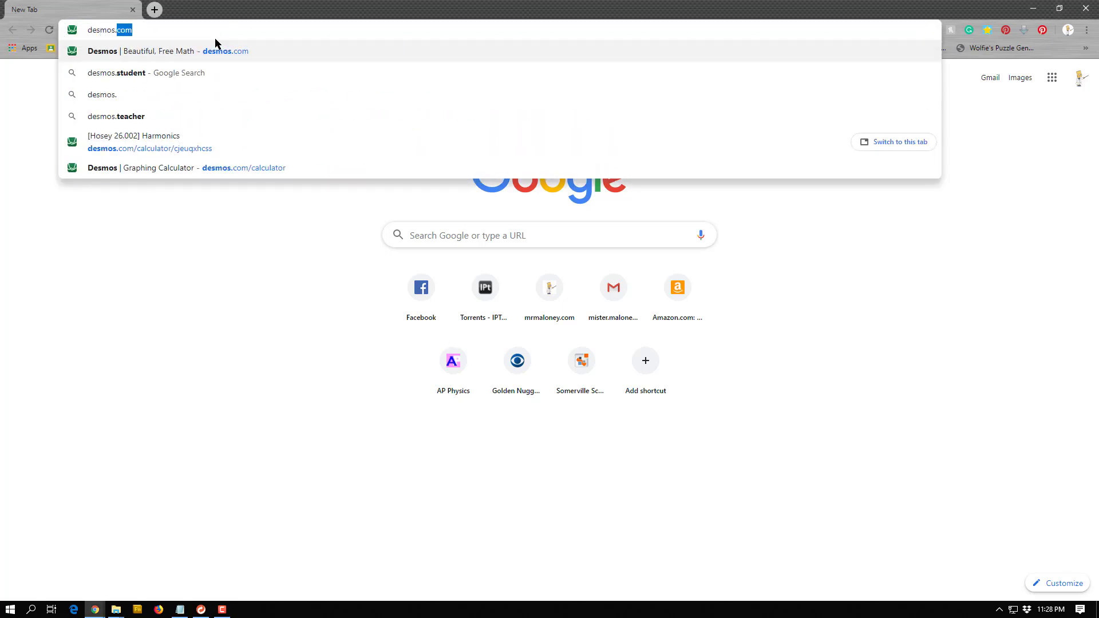
key(Return)
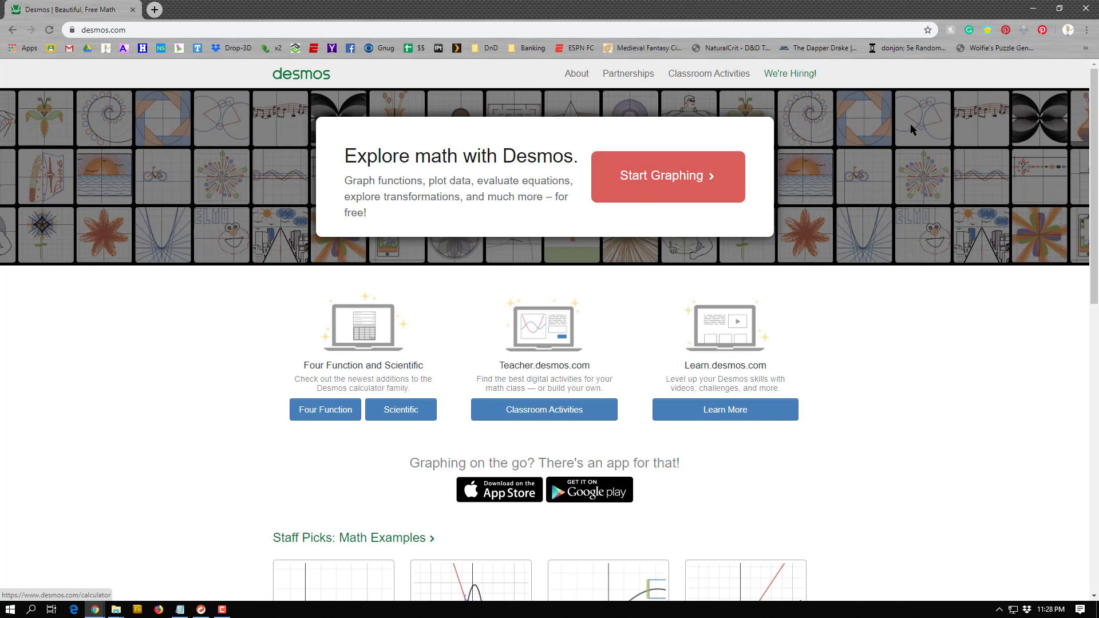
click(667, 172)
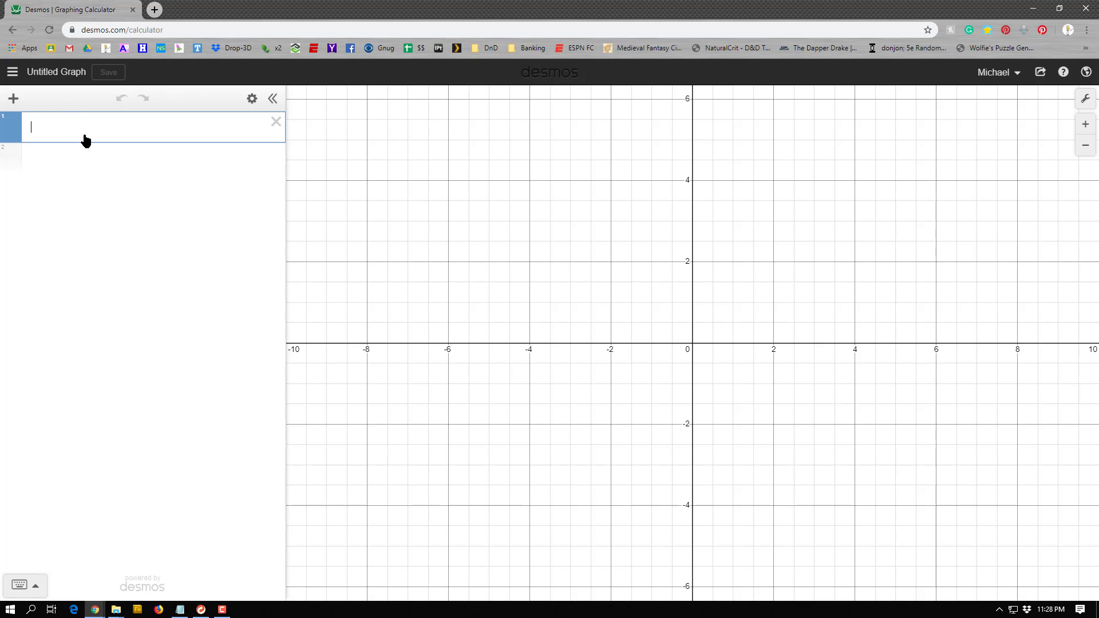
Step: Add a table and name its columns t₁ and x₁
click(14, 99)
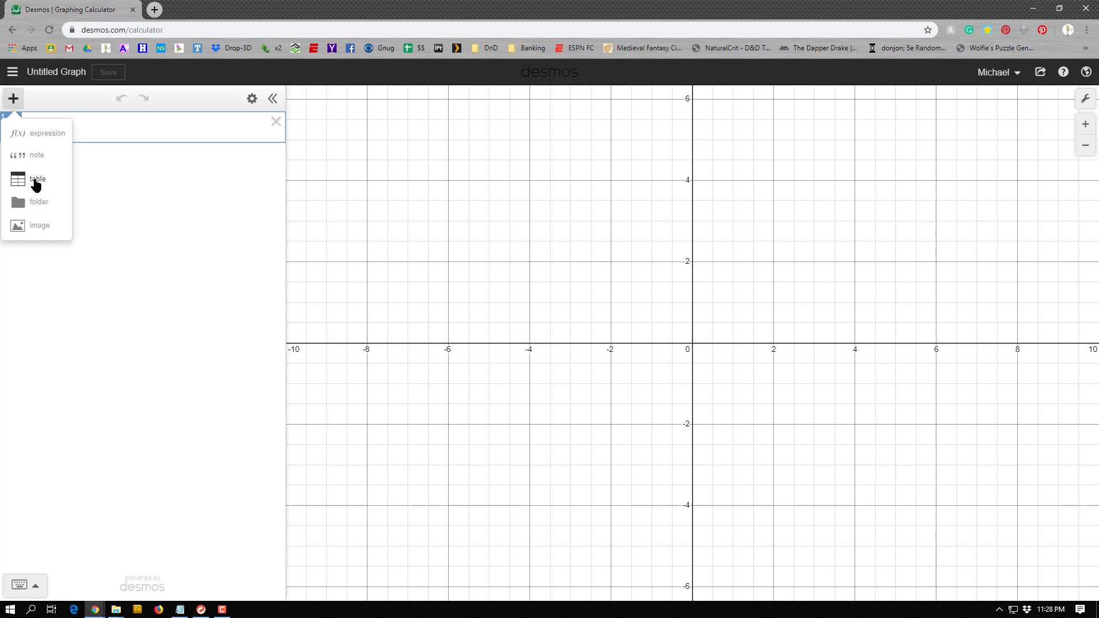
click(36, 179)
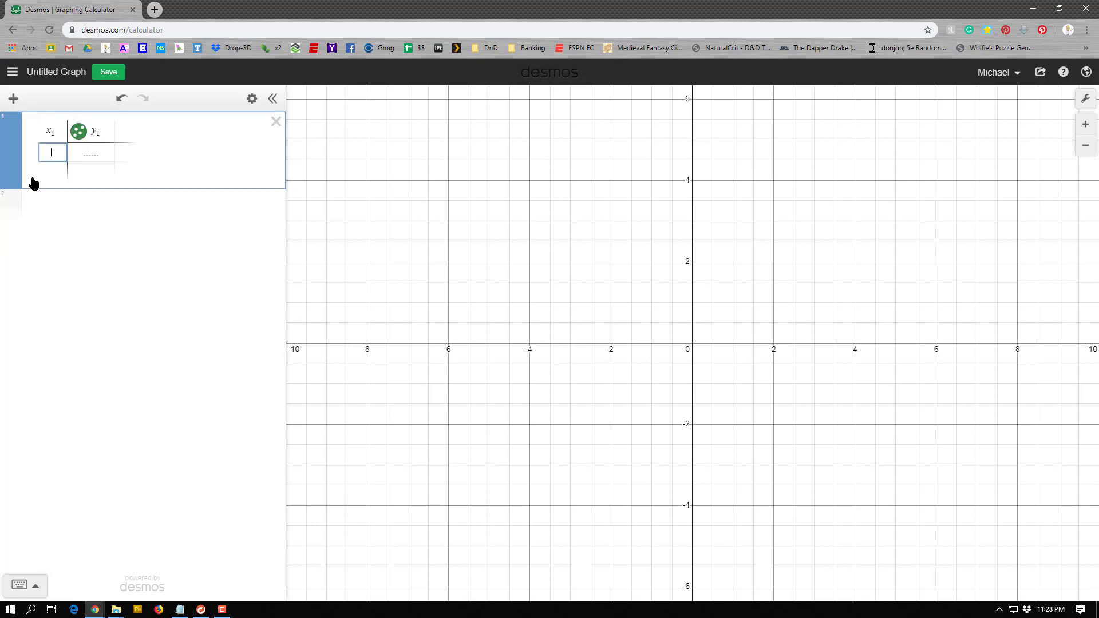
click(51, 131)
text(t)
double_click(95, 132)
text(x)
Step: Enter the times 1.42, 2.03, 2.49, 2.79, 3.11 and 3.41 in the t₁ column
click(48, 153)
text(1.42)
key(Return)
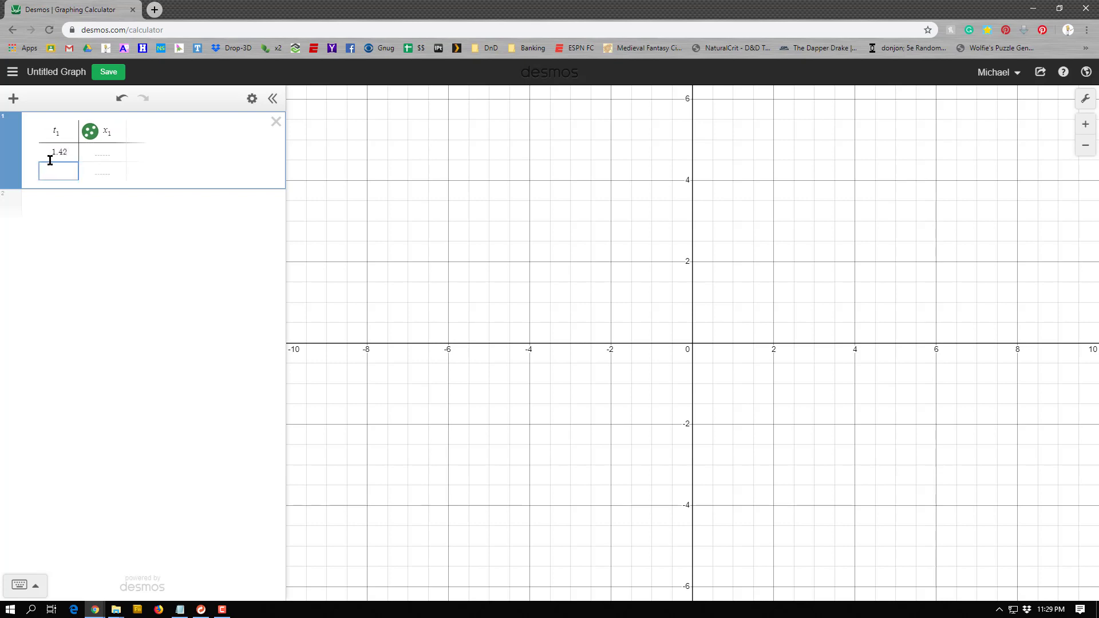
text(2.03)
key(Return)
text(2)
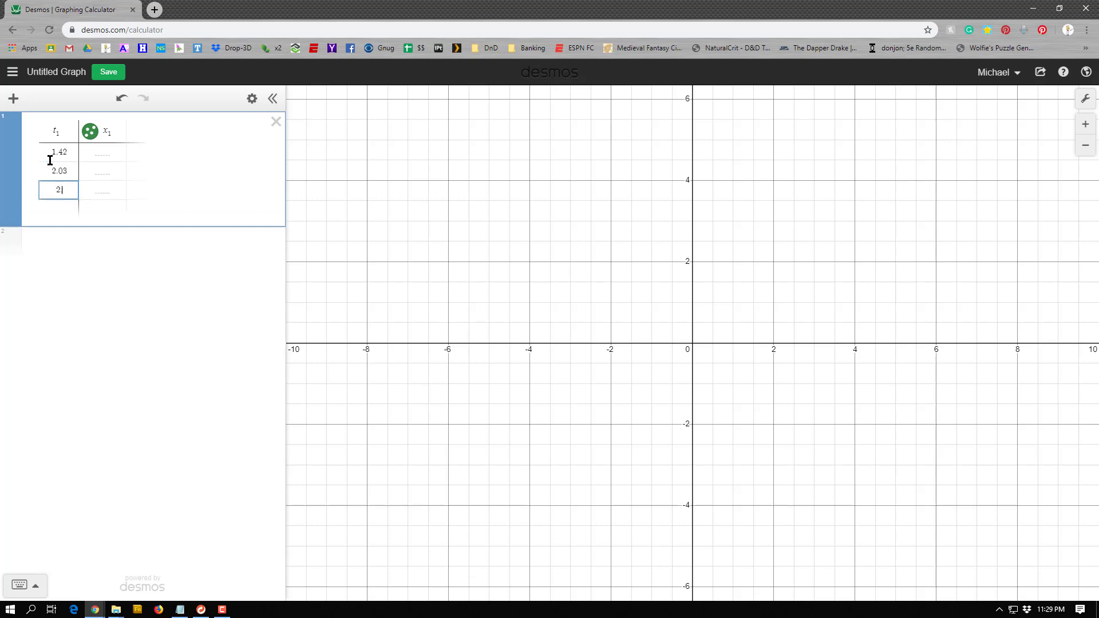
text(.49)
key(Return)
text(2.79)
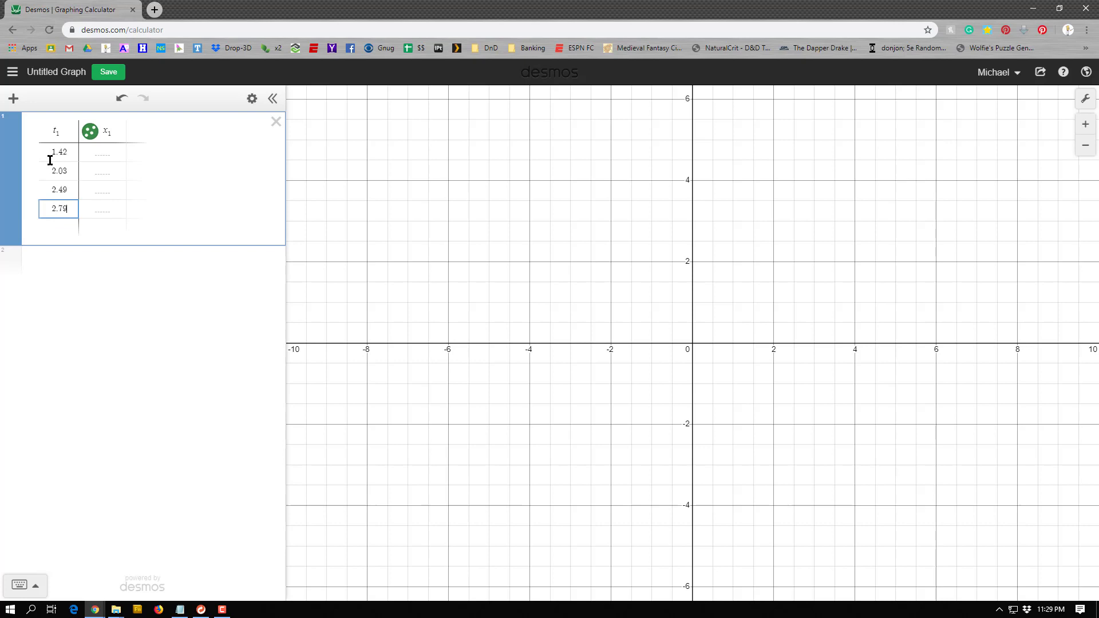
key(Return)
text(3.11)
key(Return)
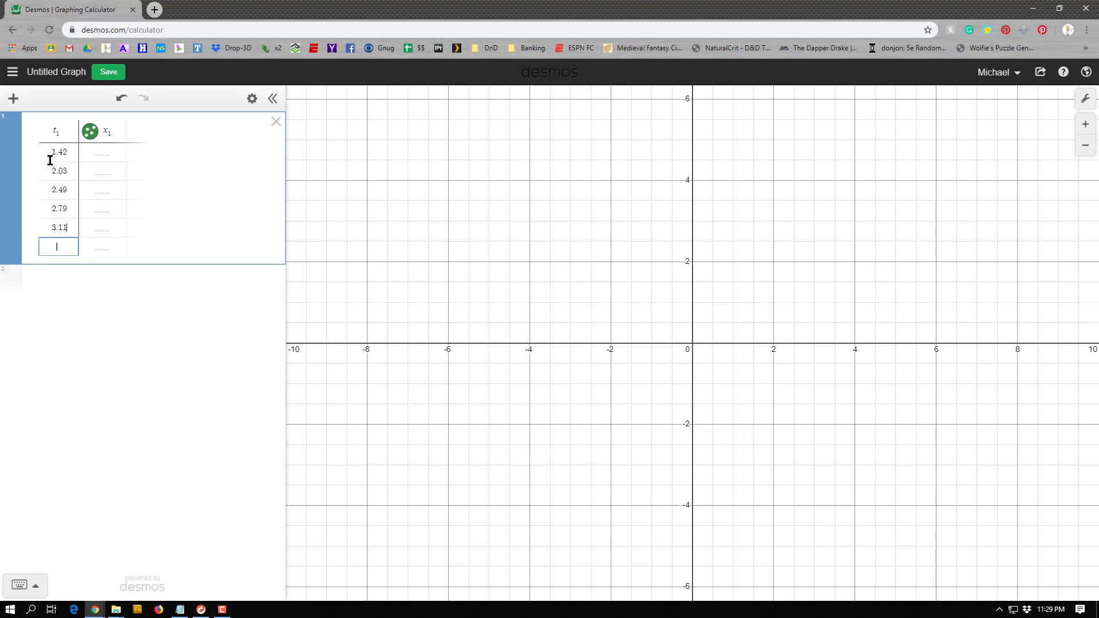
text(3.41)
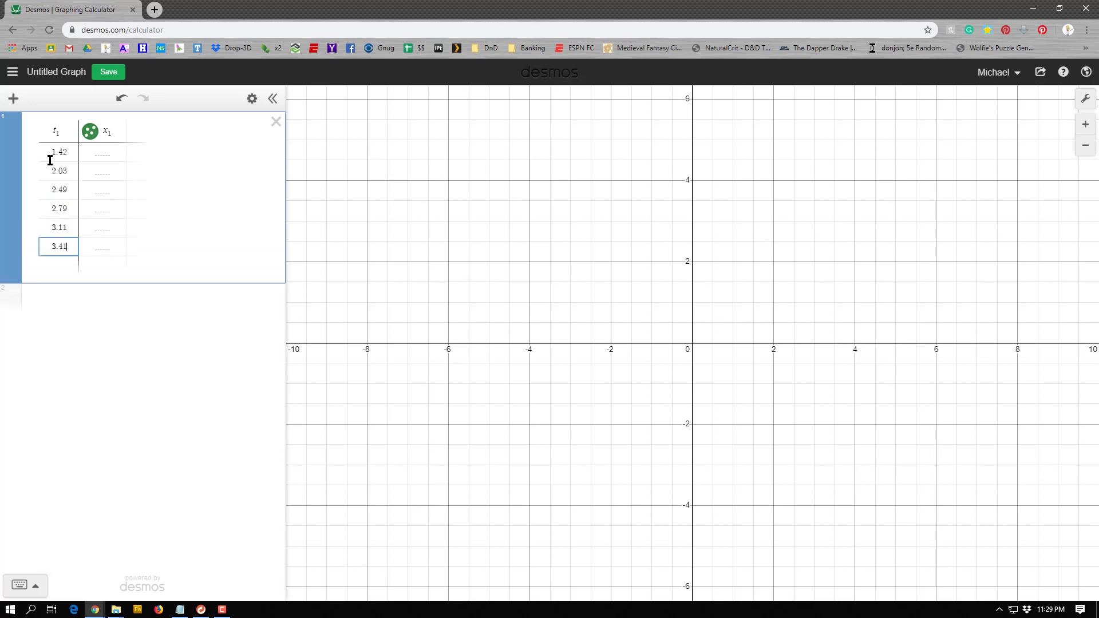
key(Right)
key(Up)
key(Up)
key(Up)
key(Up)
key(Up)
Step: Enter the positions 20, 40, 60, 80, 100 and 120 in the x₁ column
text(20)
key(Return)
text(40)
key(Return)
text(6)
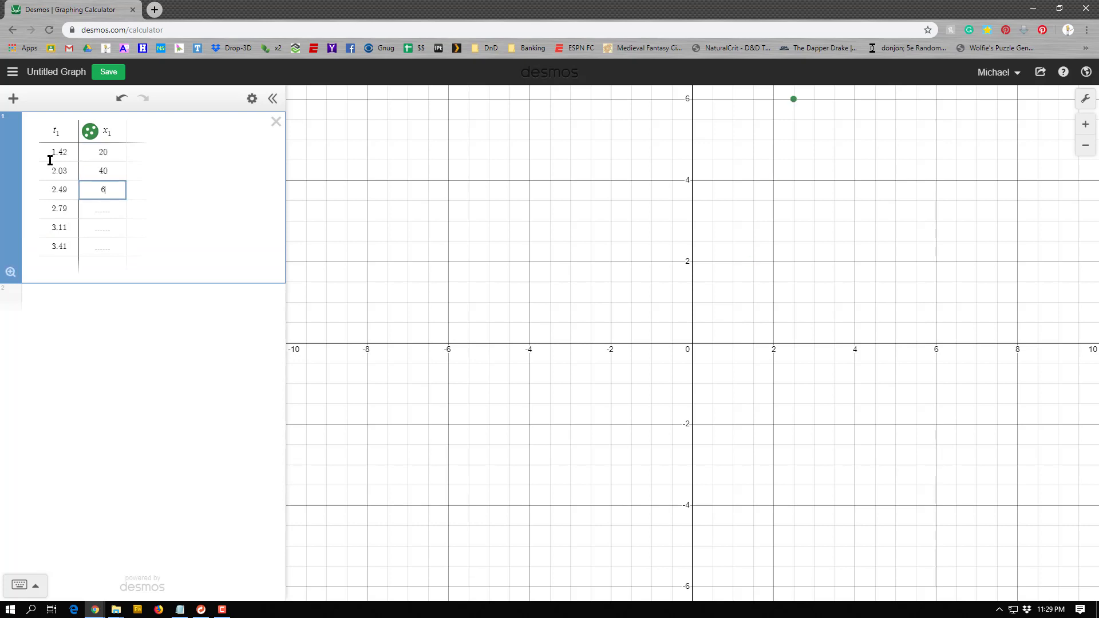
text(0)
key(Return)
text(810)
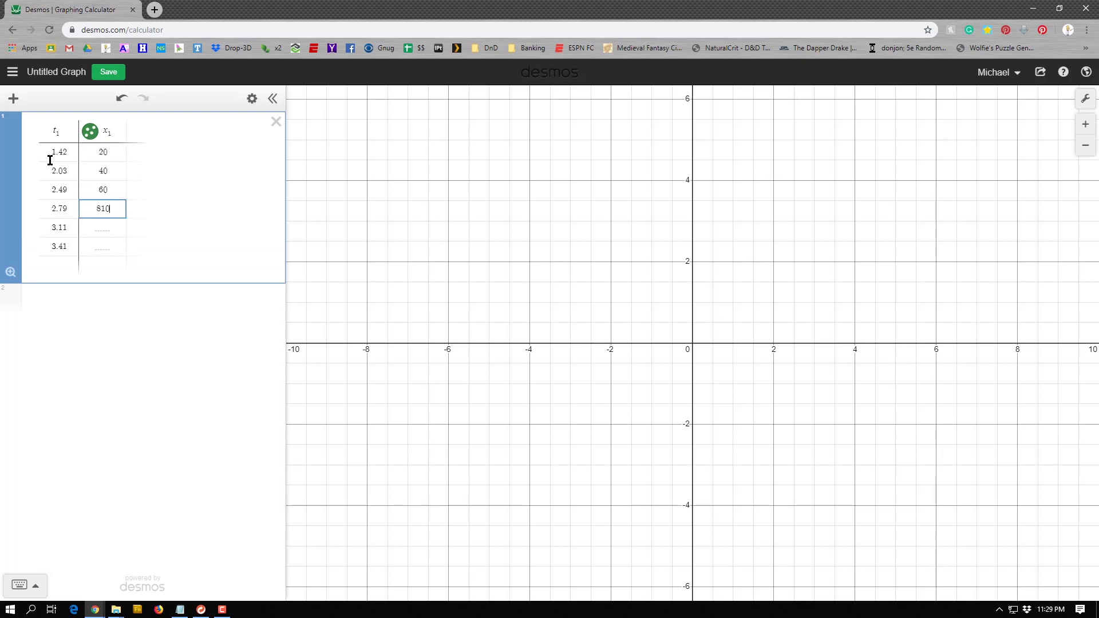
key(BackSpace)
key(BackSpace)
text(0)
key(Return)
text(100)
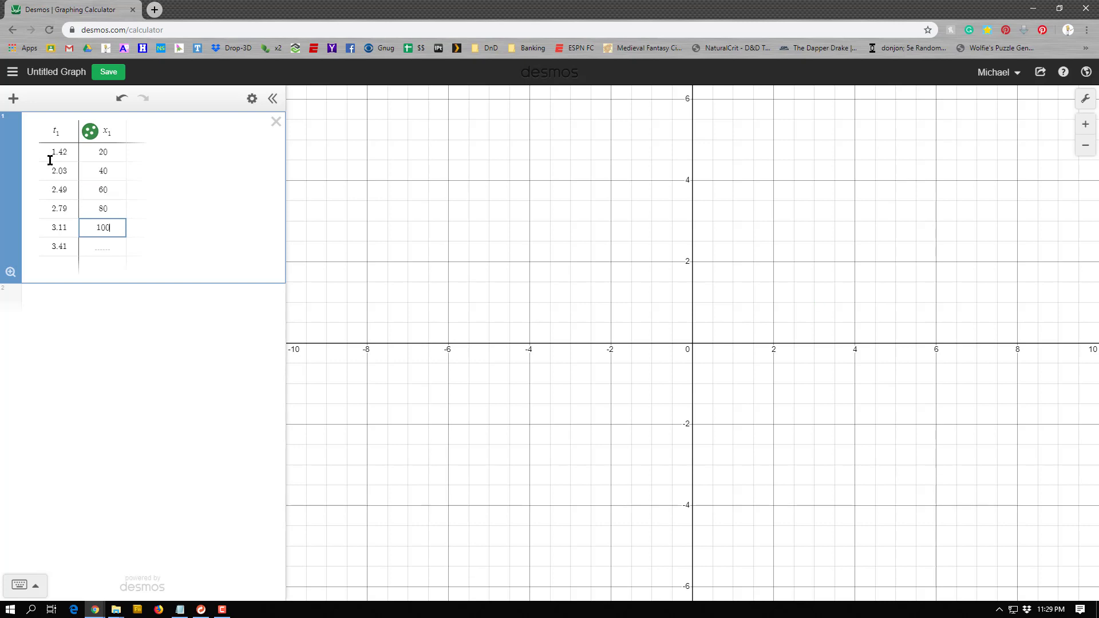
key(Return)
text(120)
key(Return)
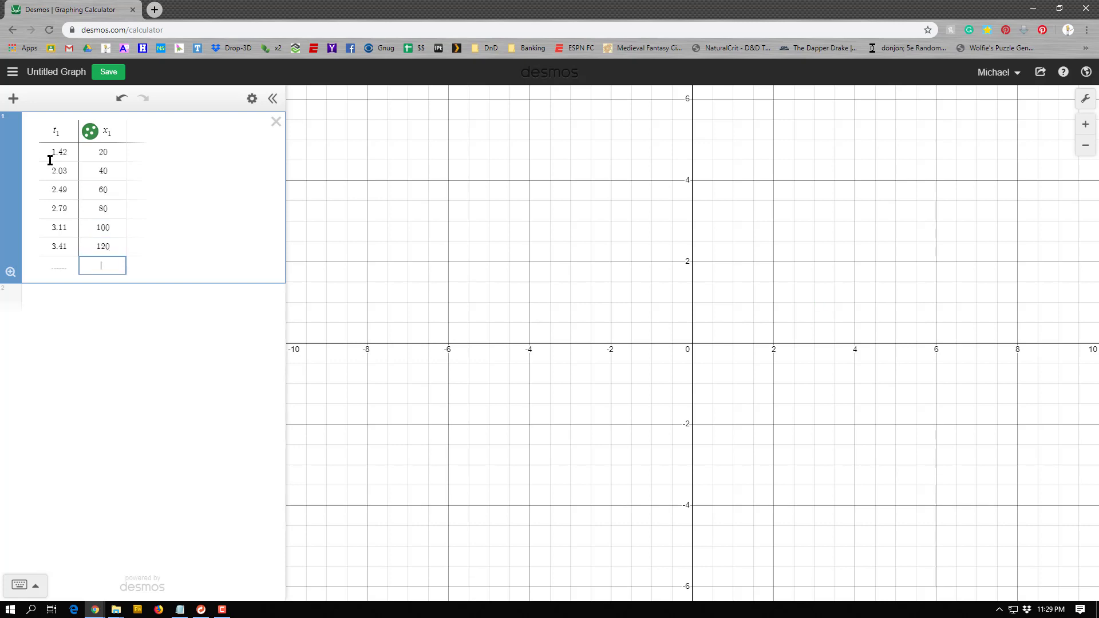
Step: In Graph Settings, set the X-Axis range to −1–4 and the Y-Axis range to −1–130
click(1084, 100)
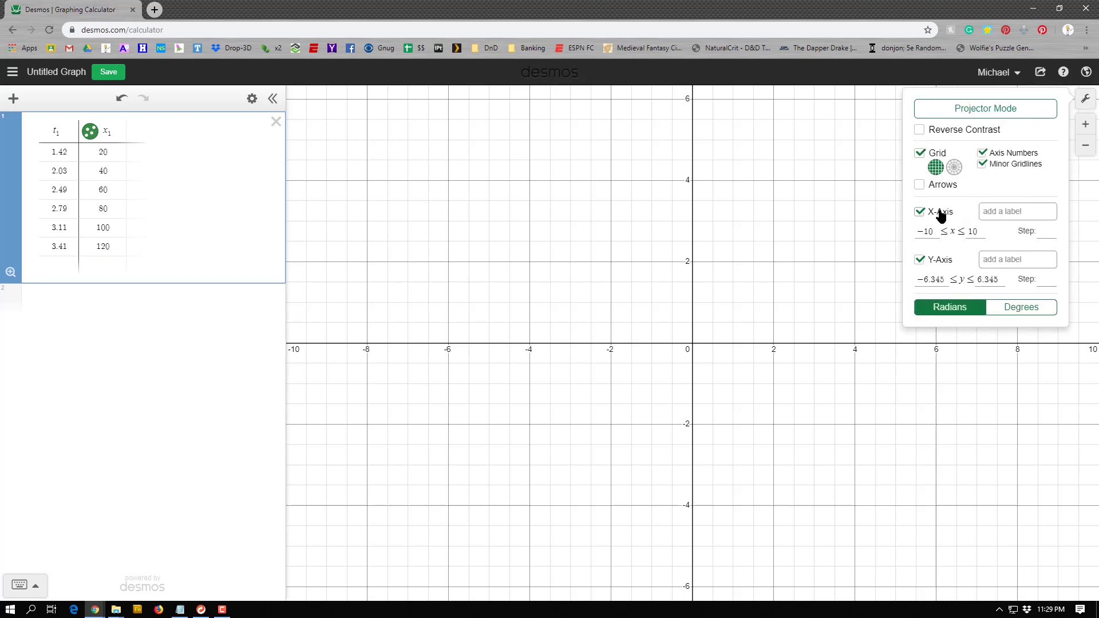
drag(933, 227, 899, 234)
text(-)
text(1)
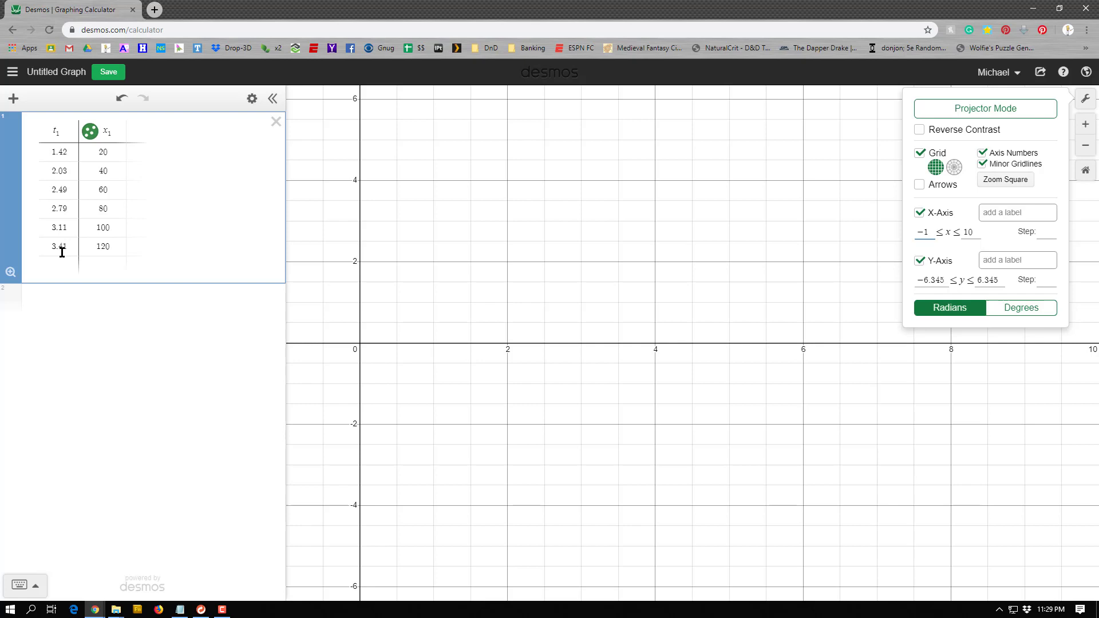
double_click(970, 232)
text(4)
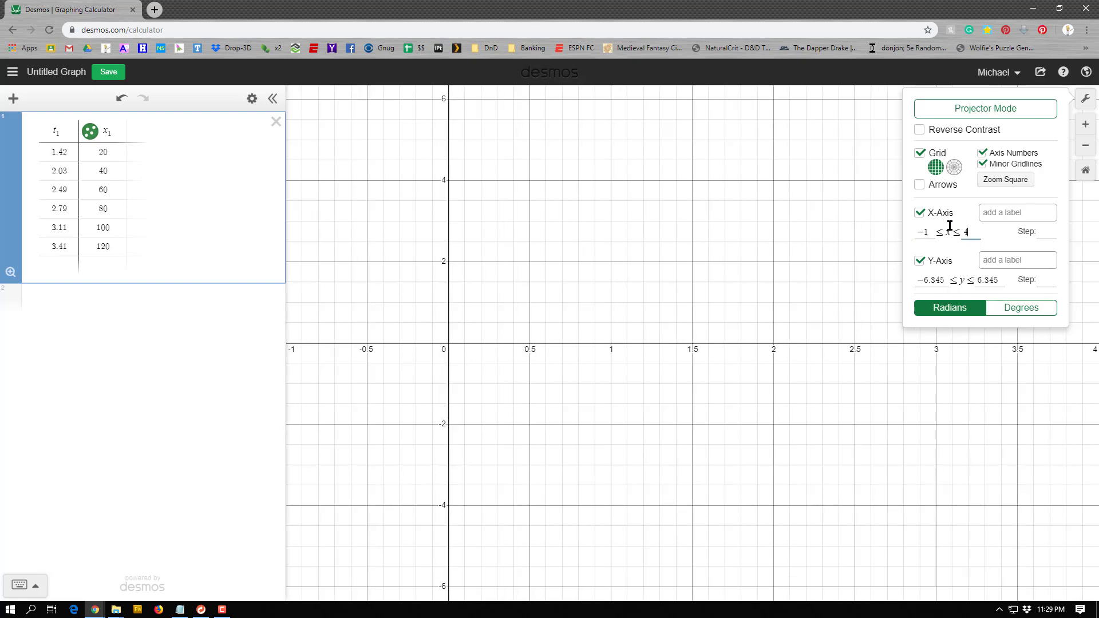
click(938, 279)
double_click(935, 280)
text(-1)
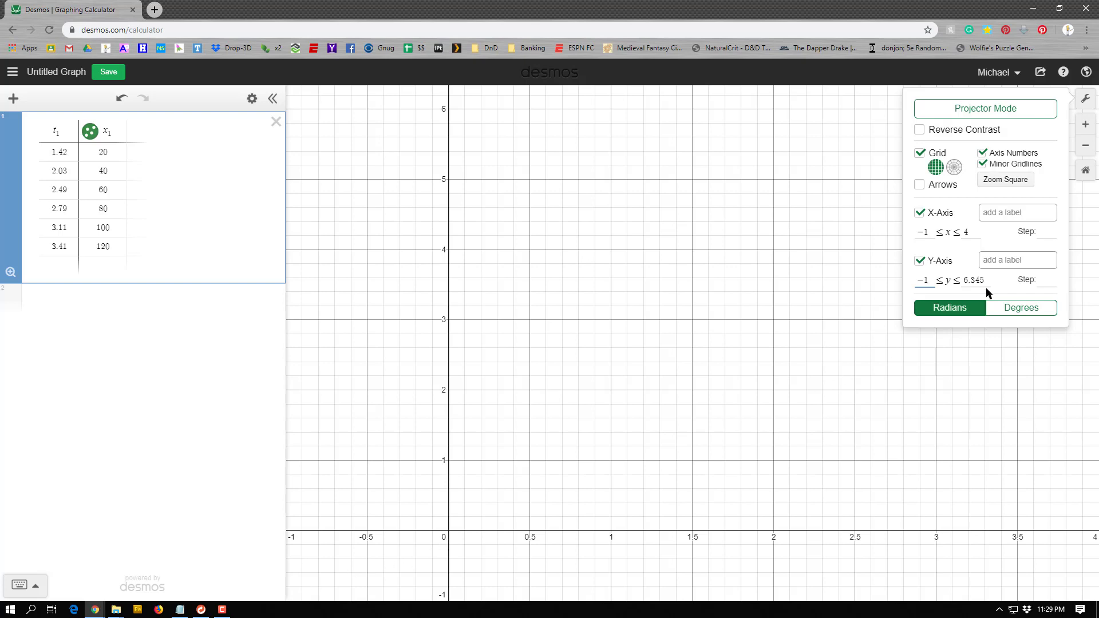
drag(986, 280, 956, 280)
text(130)
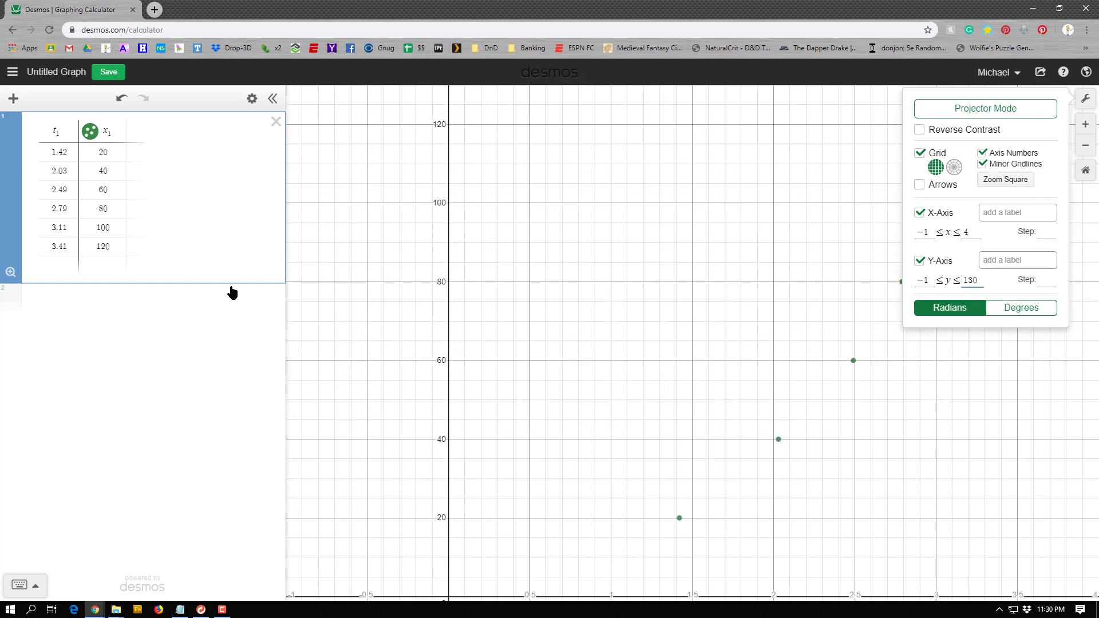
click(1084, 98)
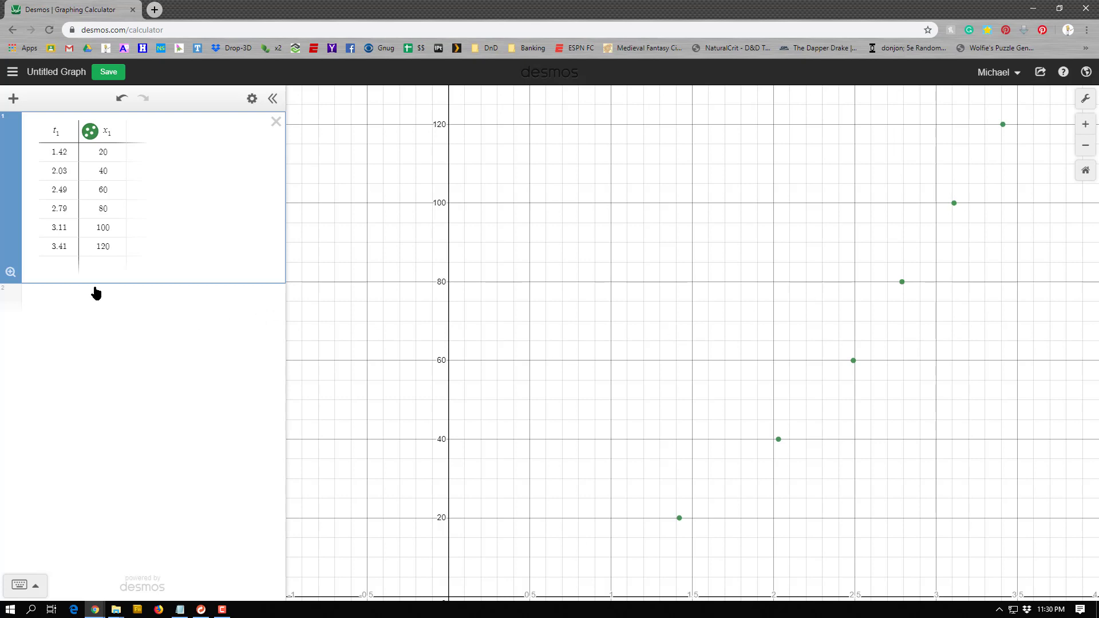
Step: Add a new table row with t₁ = 0 and x₁ = 0
click(57, 264)
text(0)
key(Tab)
text(0)
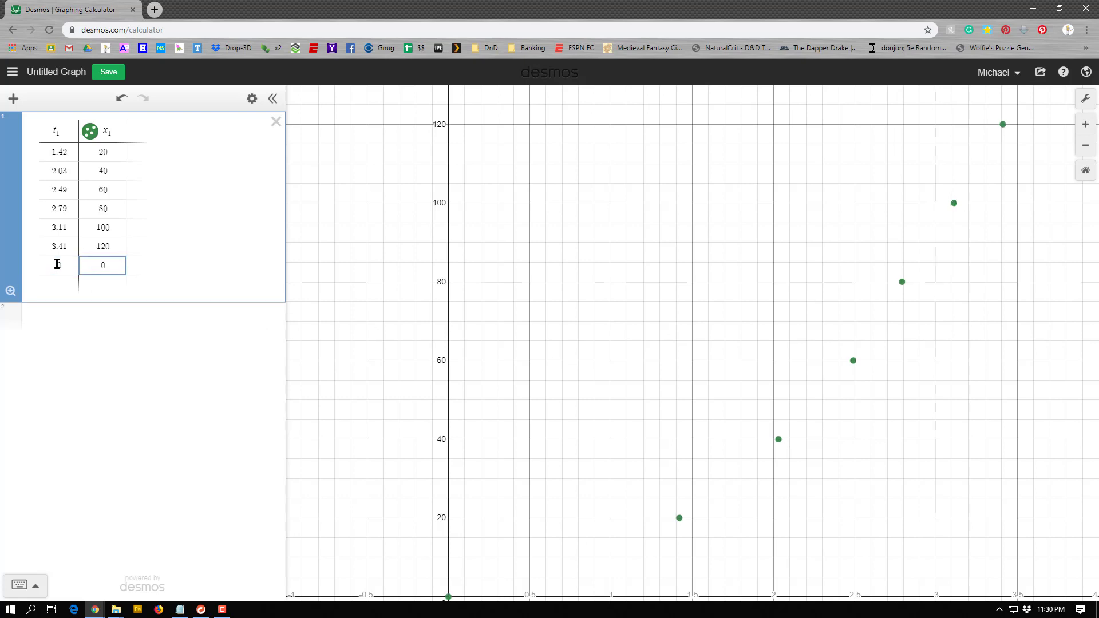
key(Return)
Step: Pan the graph to frame the origin and bring up the relationships PDF in Acrobat
drag(547, 477, 502, 467)
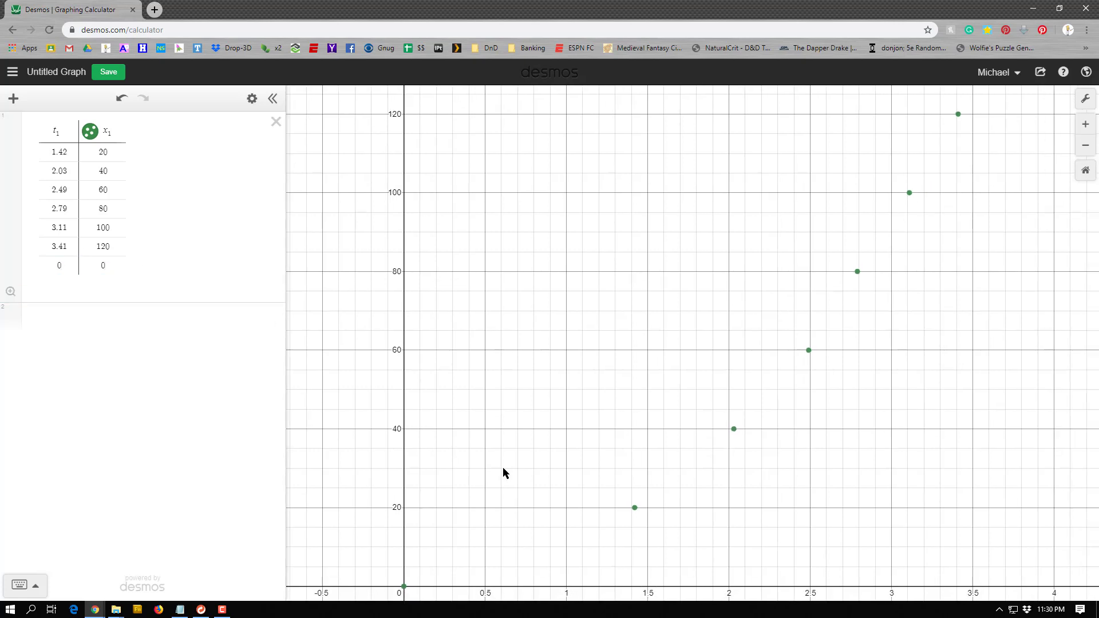
drag(628, 402, 584, 401)
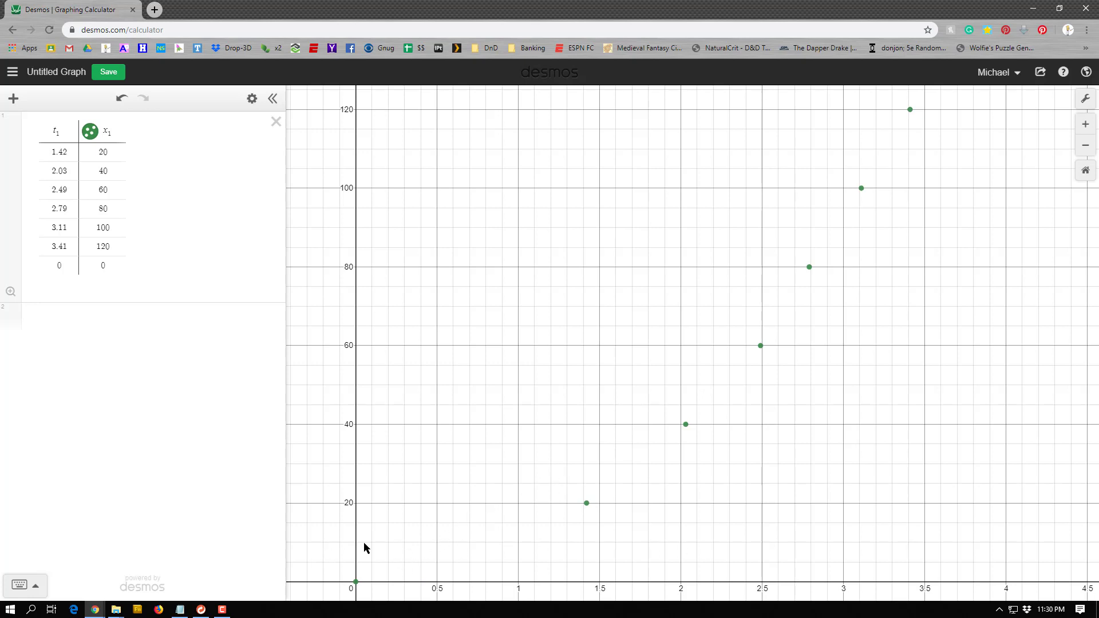
click(222, 609)
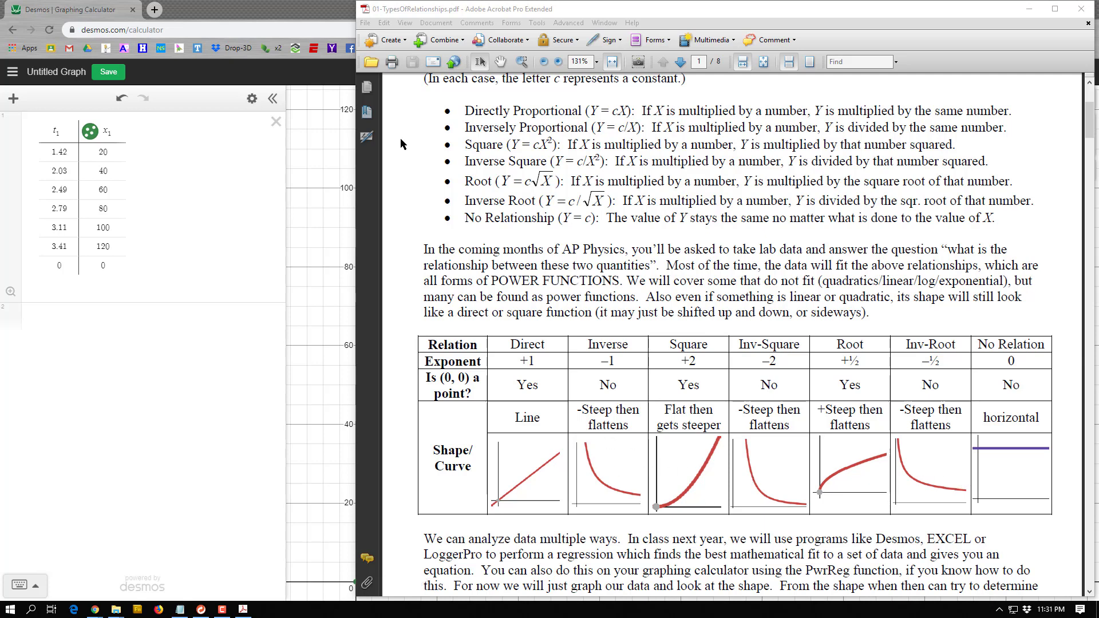
Step: Highlight the 'Y = cX²' formula on the handout's Square line, then return to Desmos
key(alt+Tab)
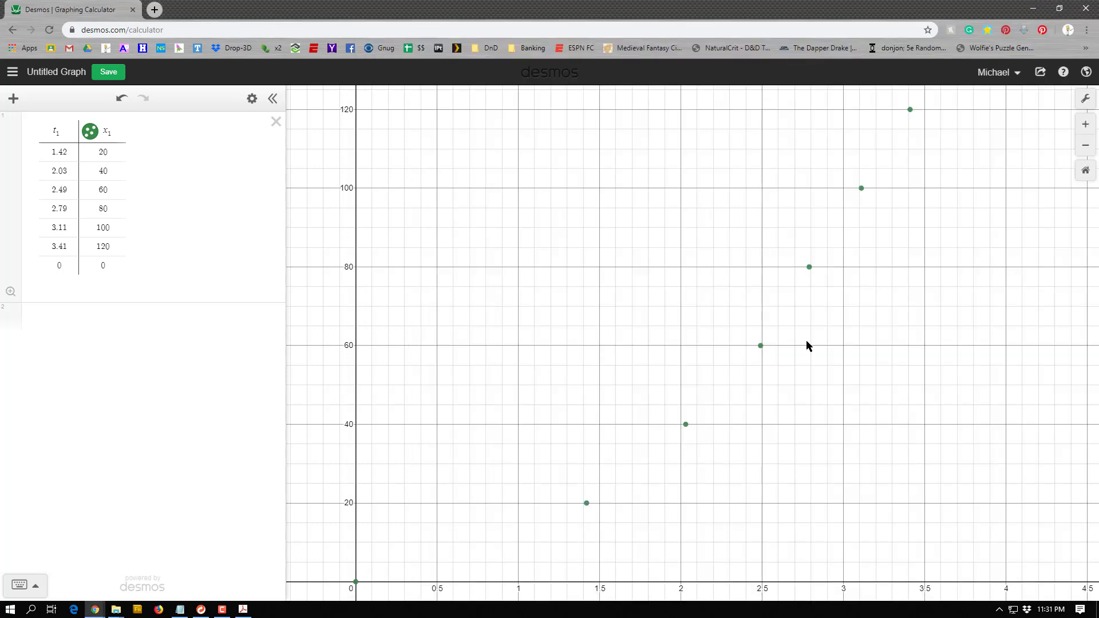
click(243, 609)
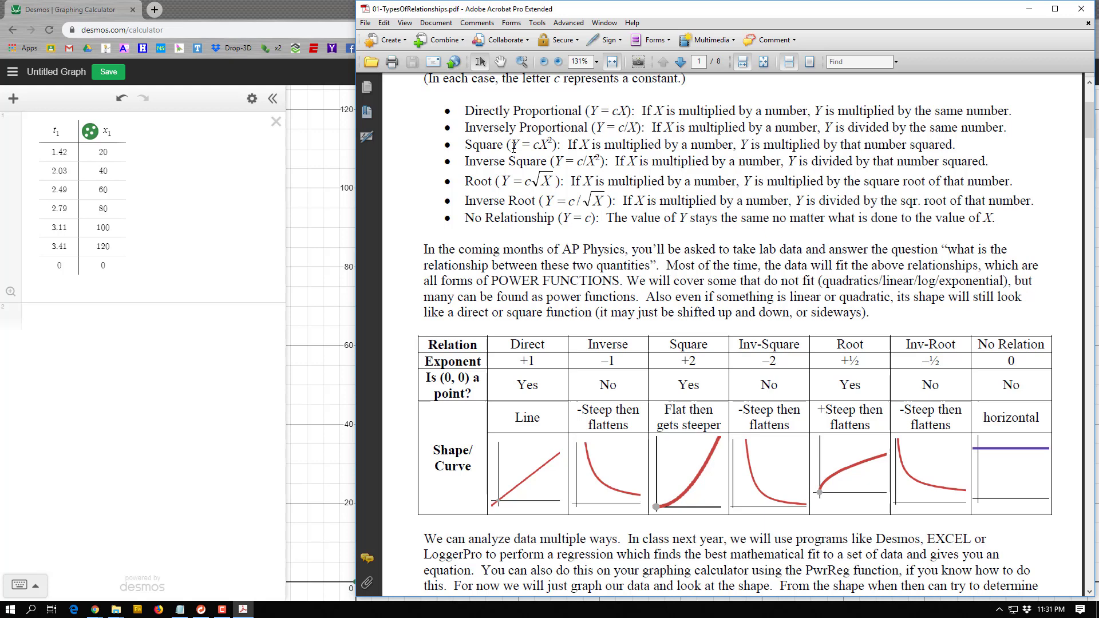
drag(512, 145, 549, 145)
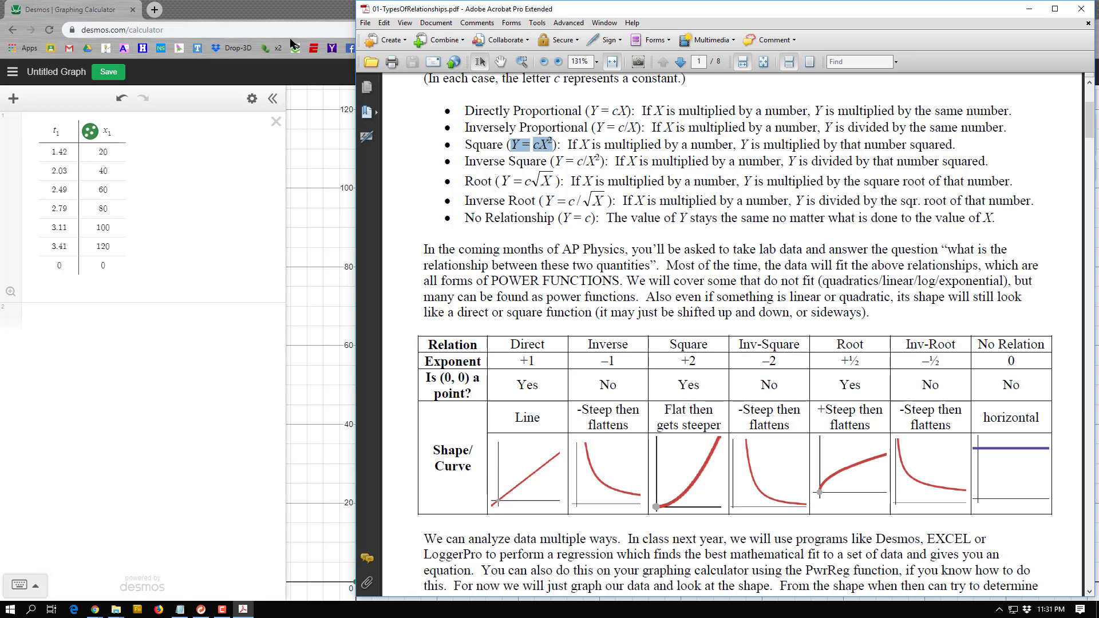
click(265, 11)
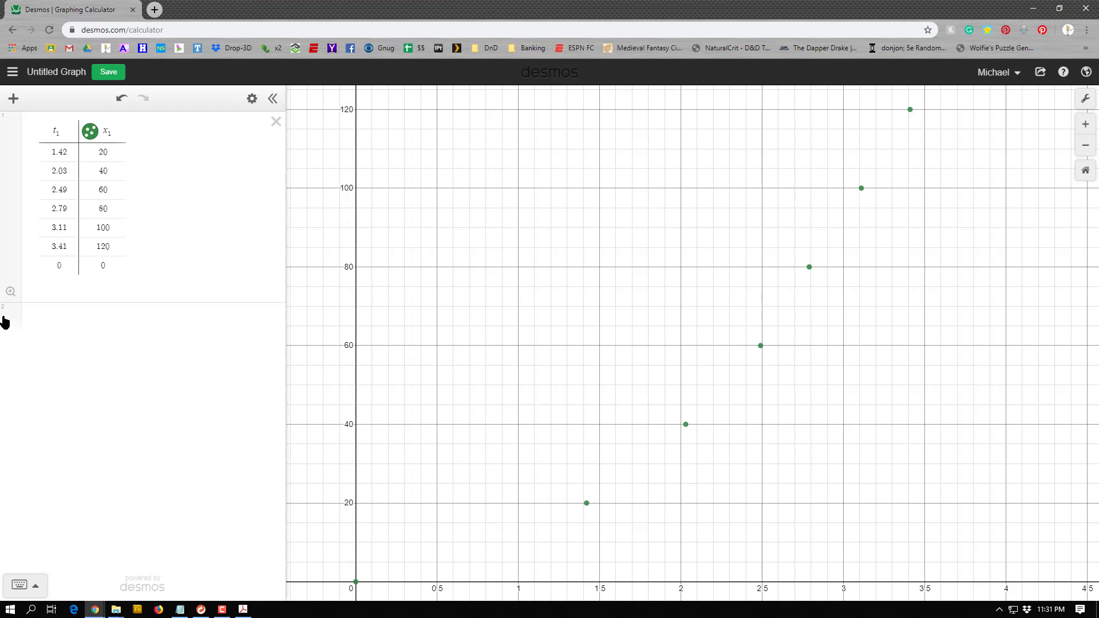
Step: Enter the proportional regression x₁ ~ ct₁ on a new line below the table
click(13, 98)
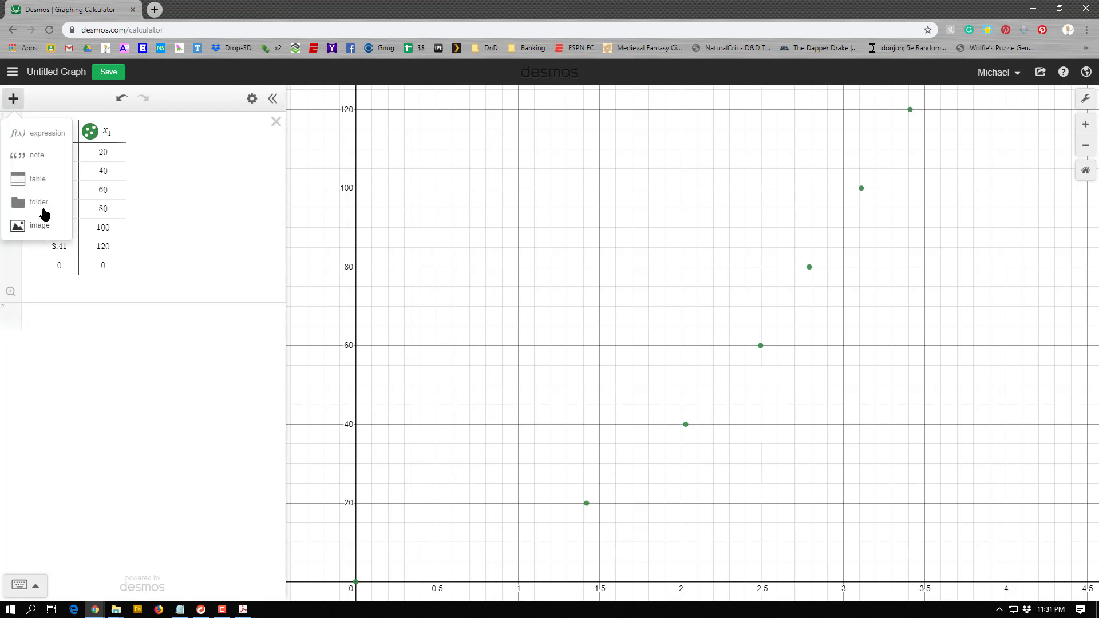
click(52, 127)
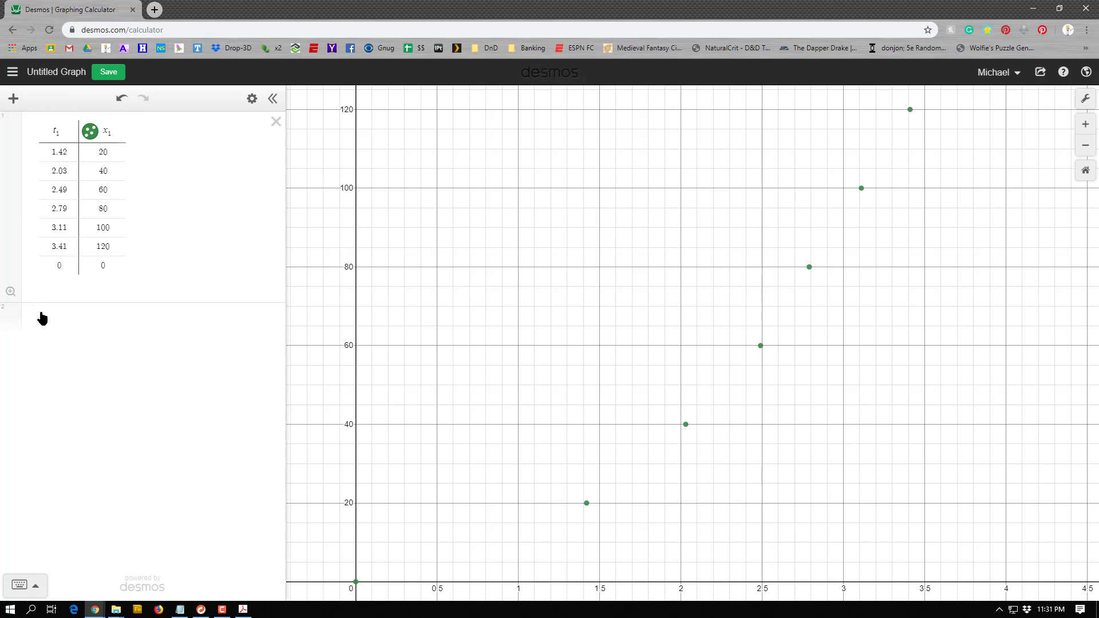
click(43, 314)
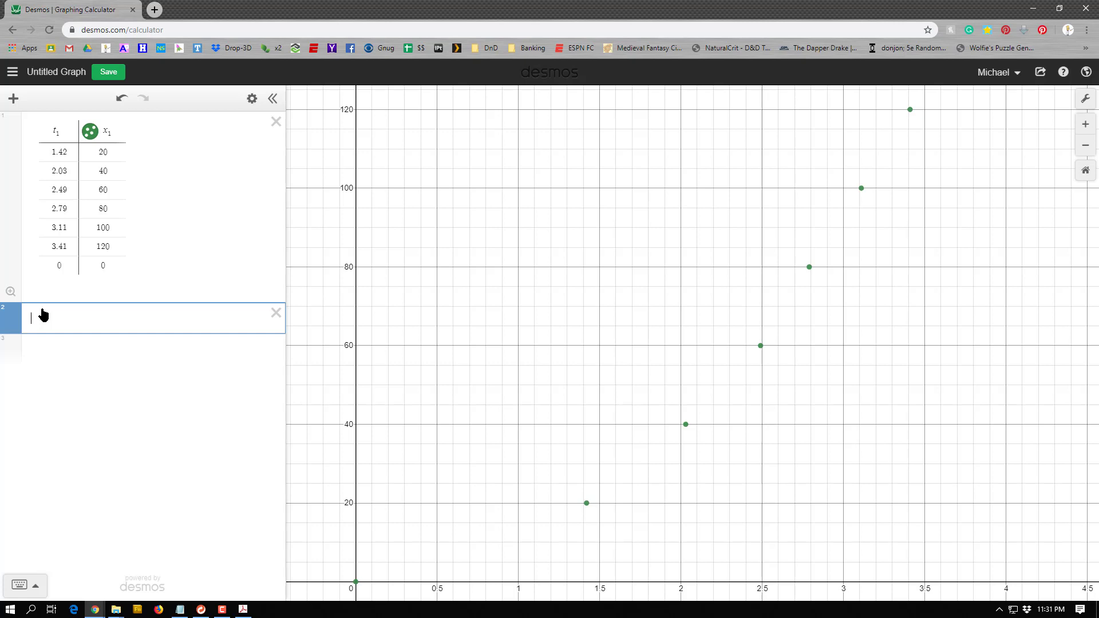
text(x_1)
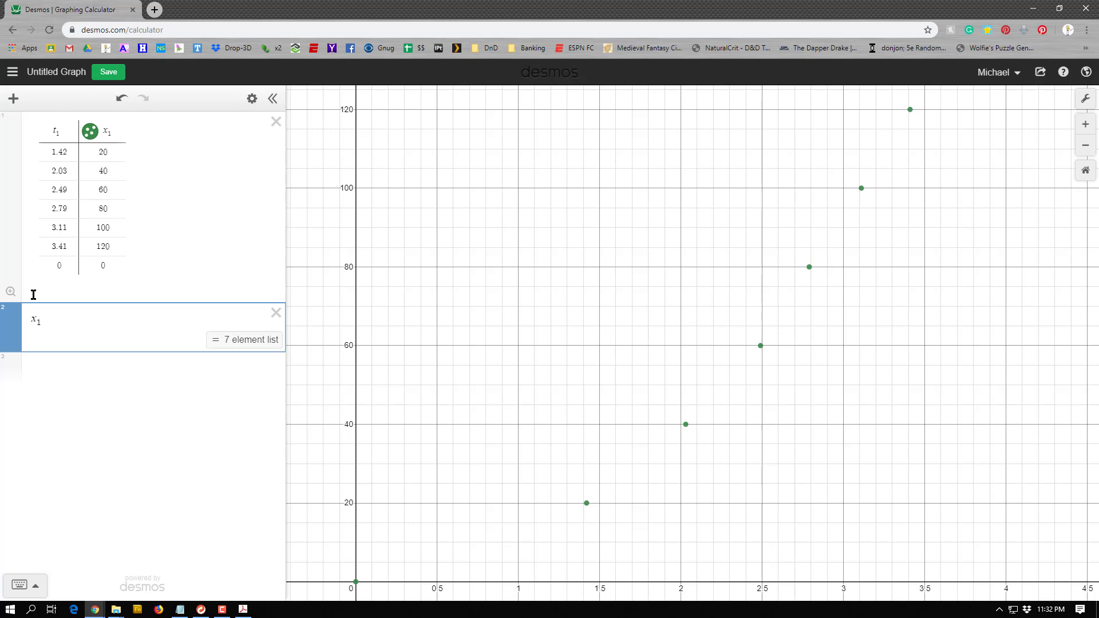
text(~)
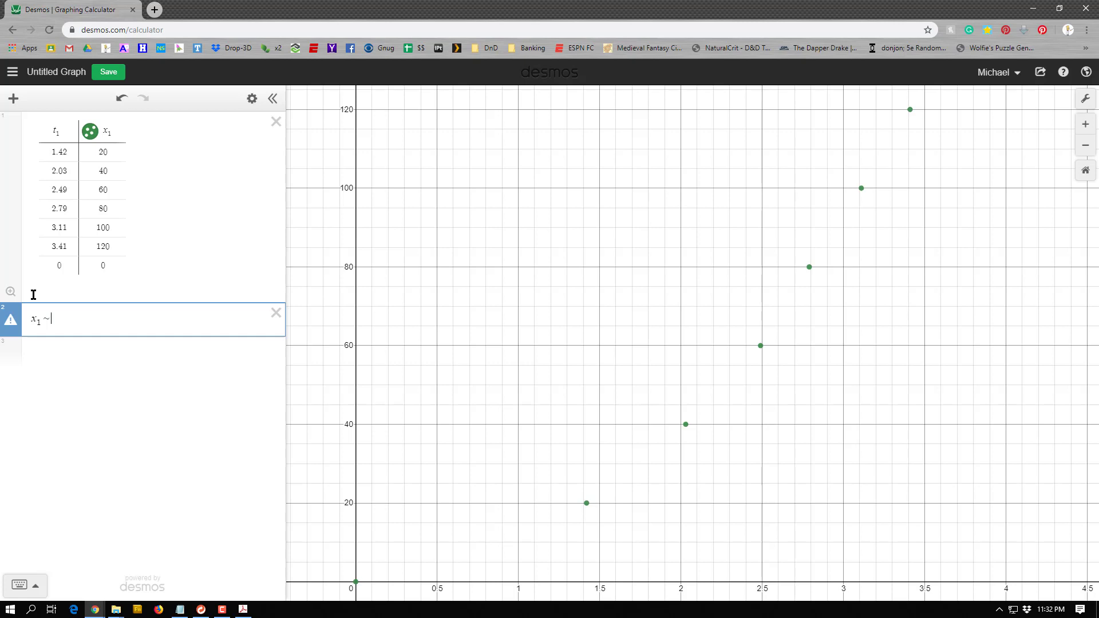
text(c)
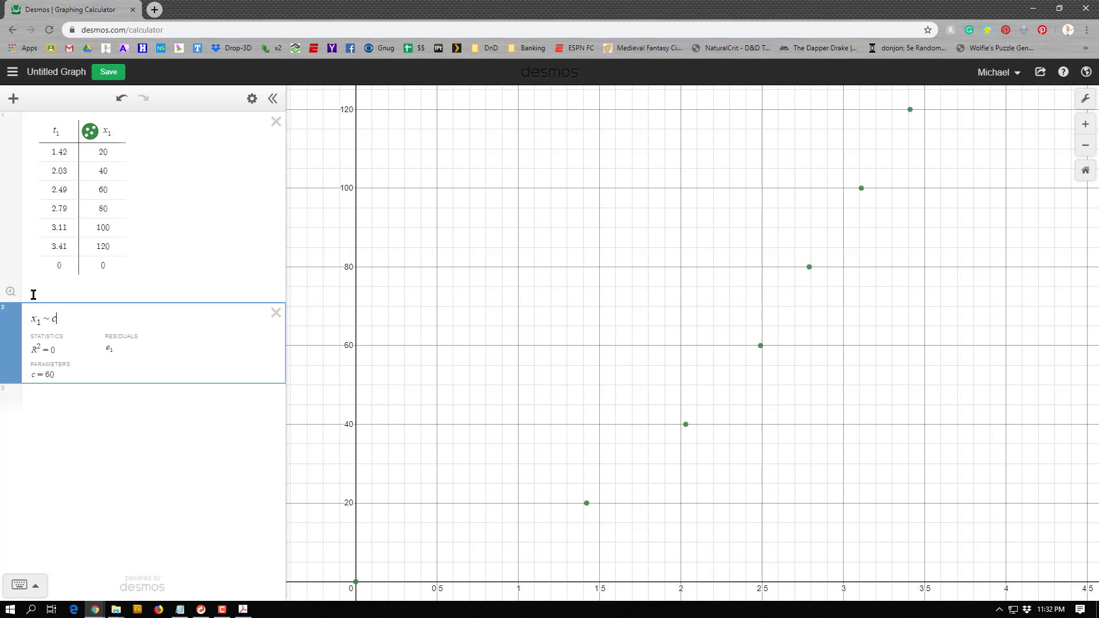
text(t_1)
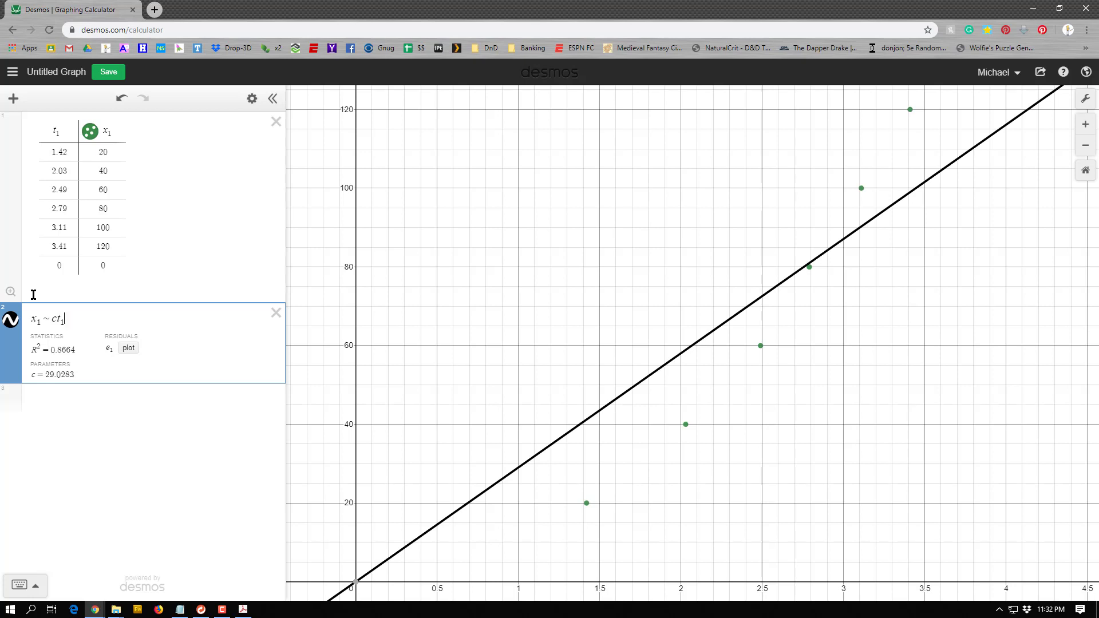
Step: Square the time variable so the regression becomes x₁ ~ ct₁²
key(BackSpace)
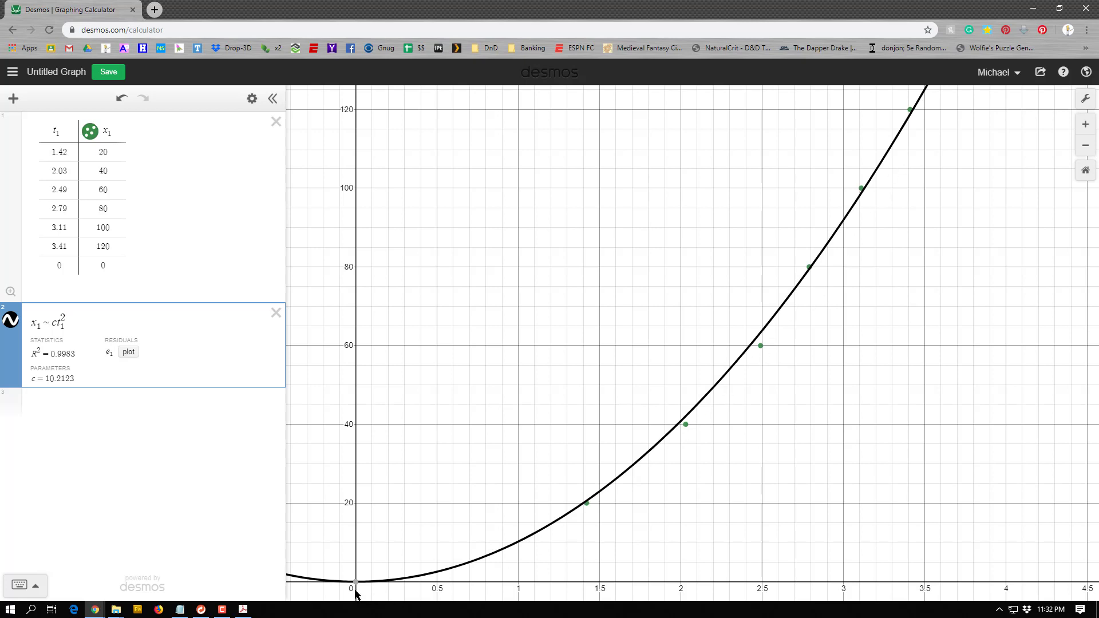
mouse_move(356, 583)
Step: Add a second table and name its columns t₂ and x₂
click(13, 98)
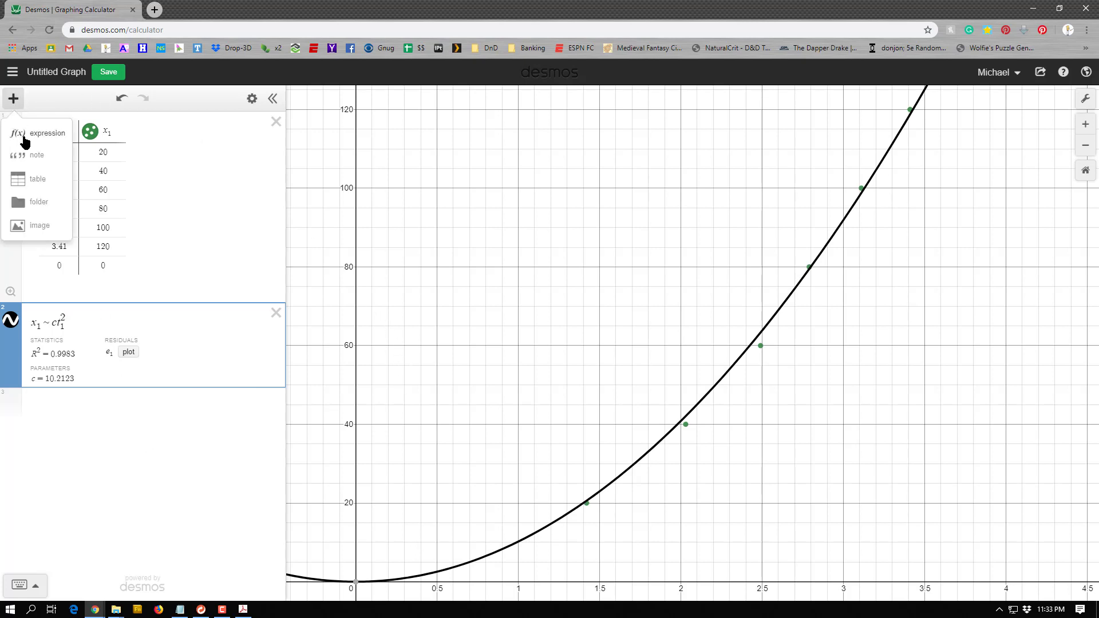
click(38, 181)
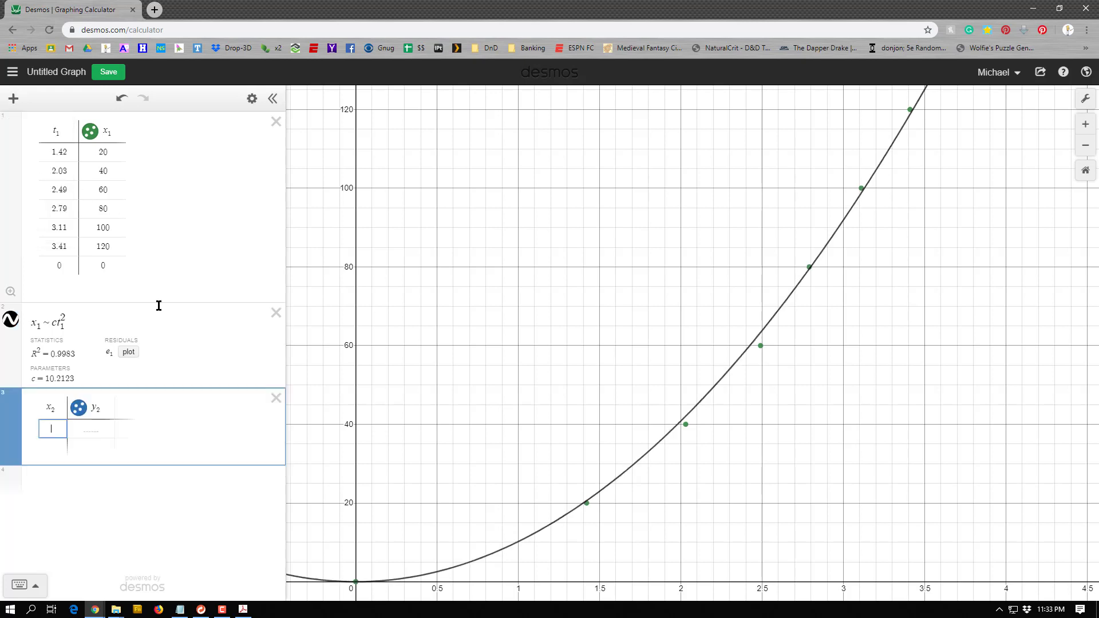
double_click(91, 404)
double_click(50, 408)
text(t)
double_click(95, 408)
text(x)
Step: Enter 20, 40, 60, 80, 100, 120 and 0 down the x₂ column
click(93, 431)
text(20)
key(Return)
text(40)
key(Return)
text(60)
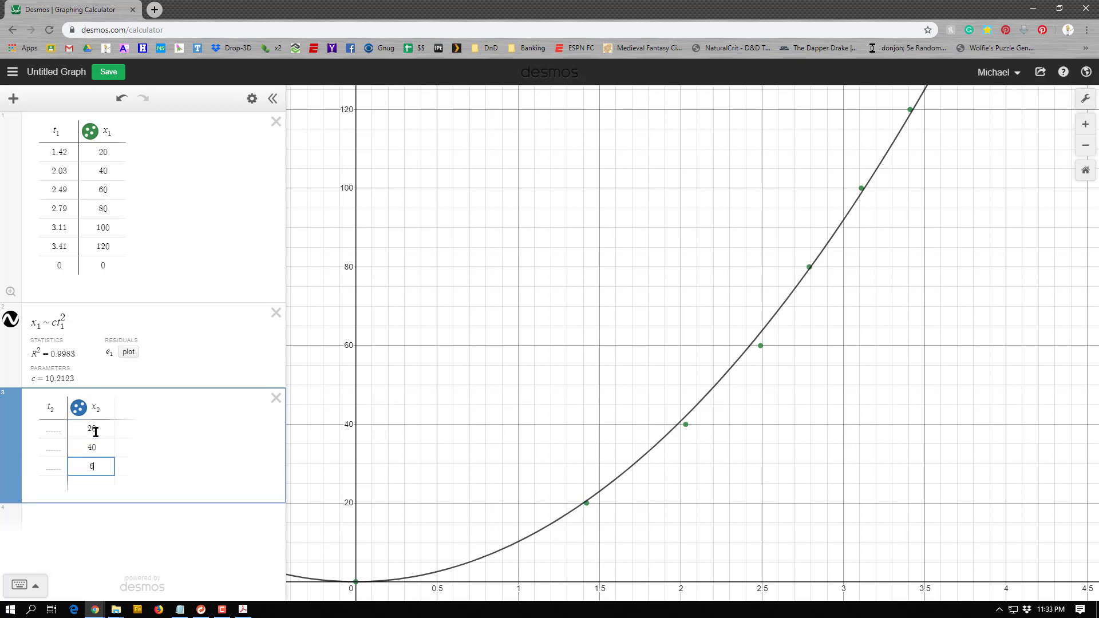
key(Return)
text(80)
key(Return)
text(100)
key(Return)
text(120)
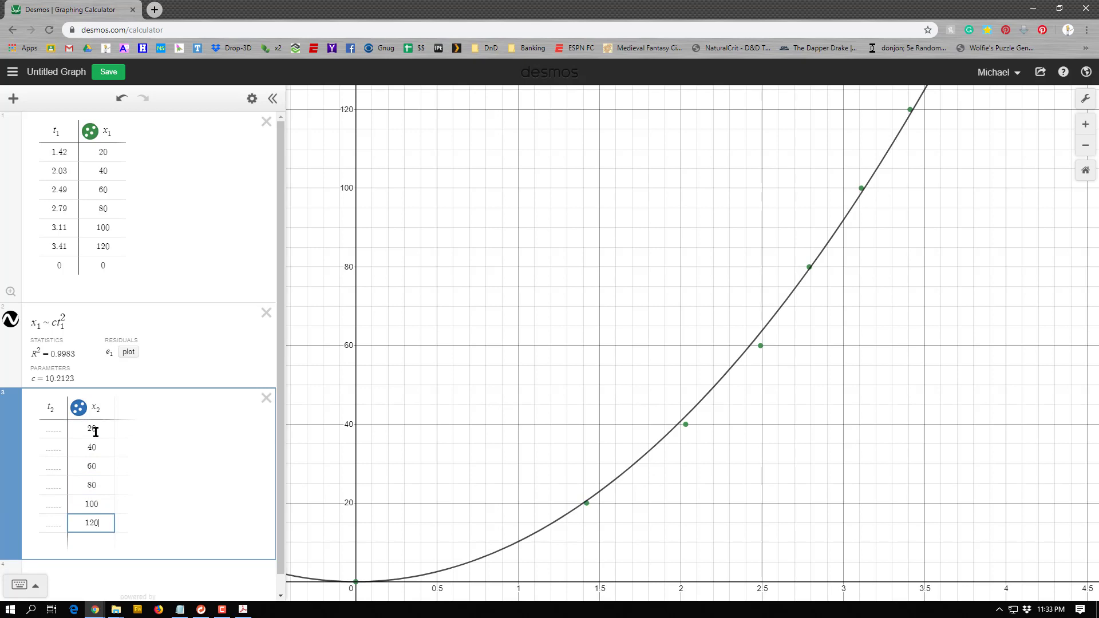
key(Return)
text(0)
key(Left)
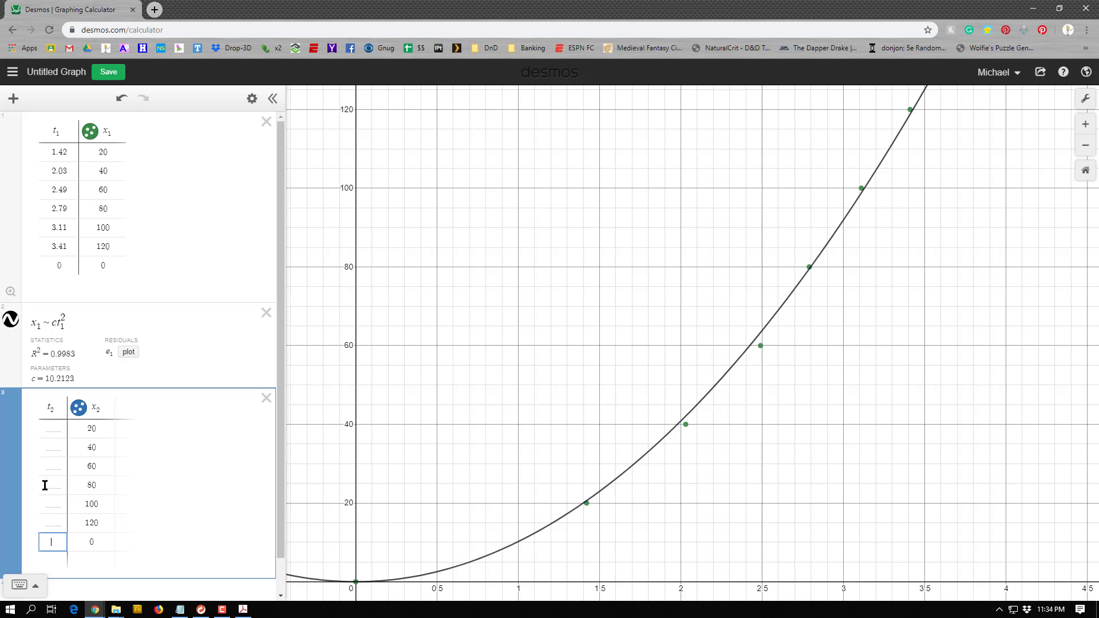
Step: Change the second table's t₂ heading to z₂ and remove the empty row
click(53, 408)
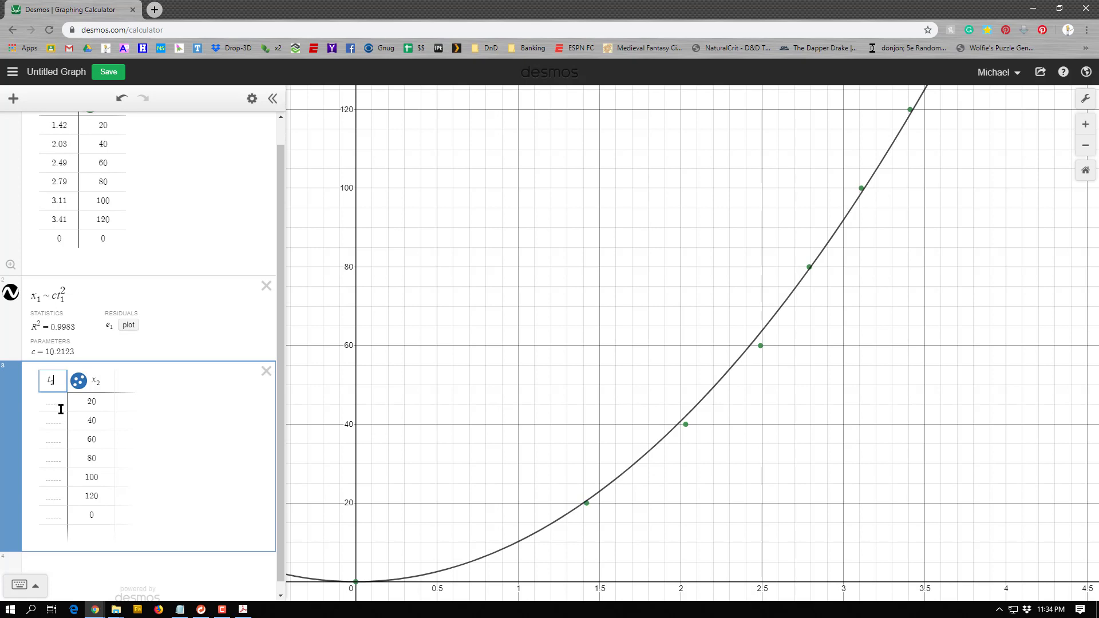
key(BackSpace)
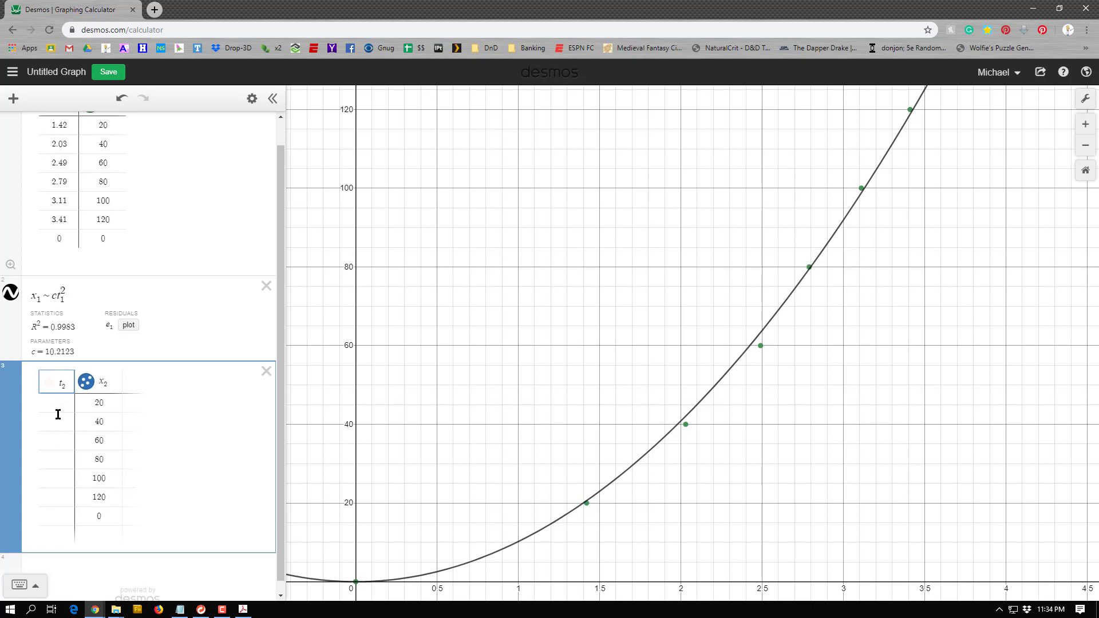
text(^2)
mouse_move(48, 393)
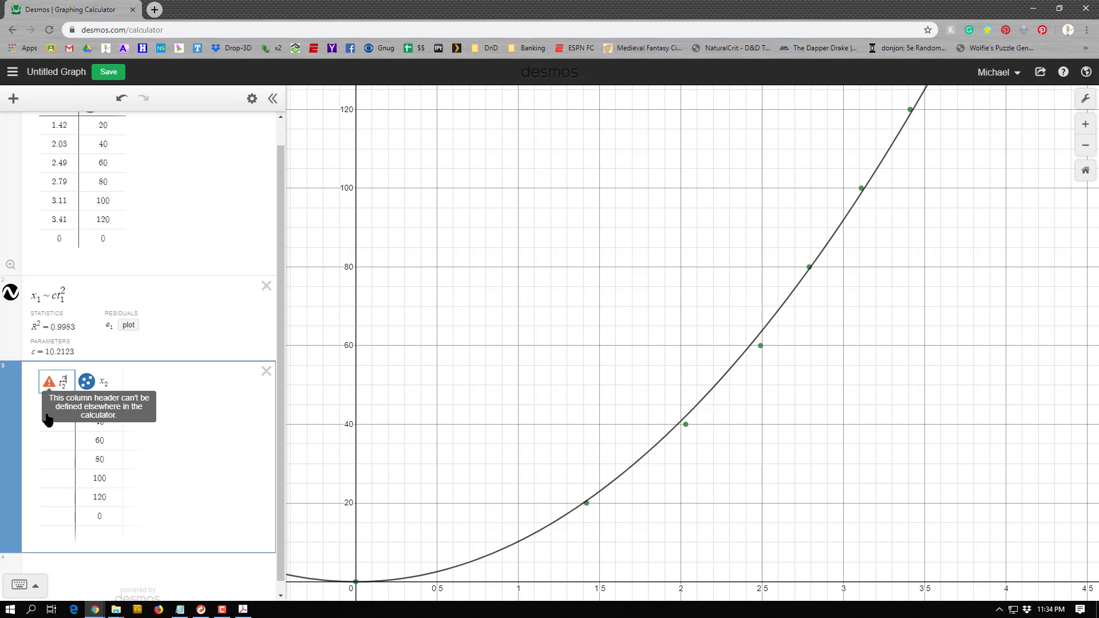
key(BackSpace)
key(BackSpace)
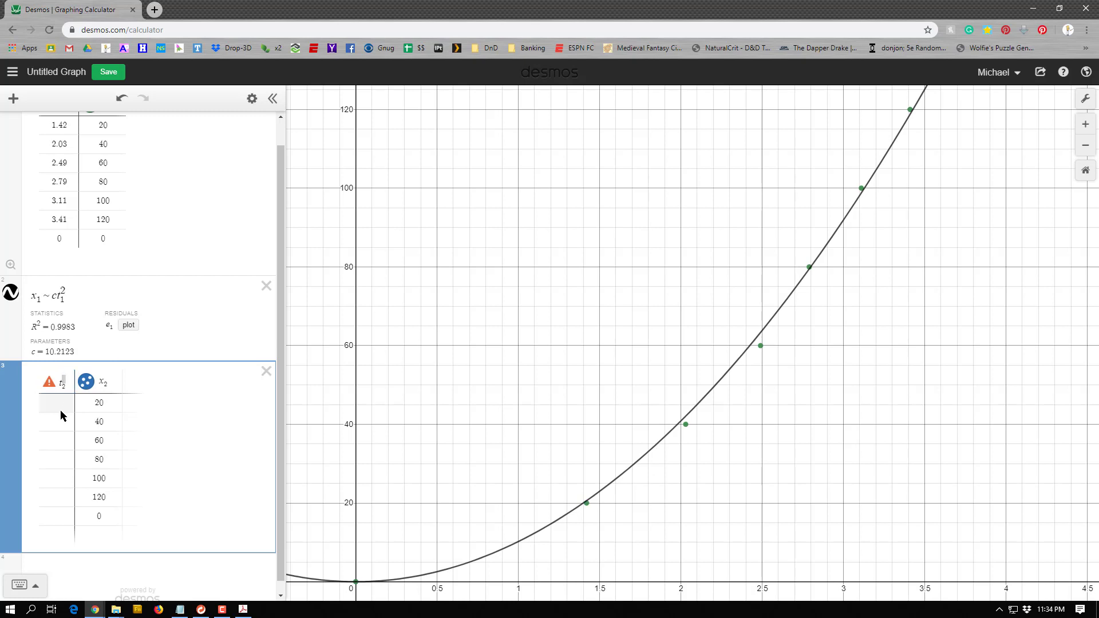
click(71, 382)
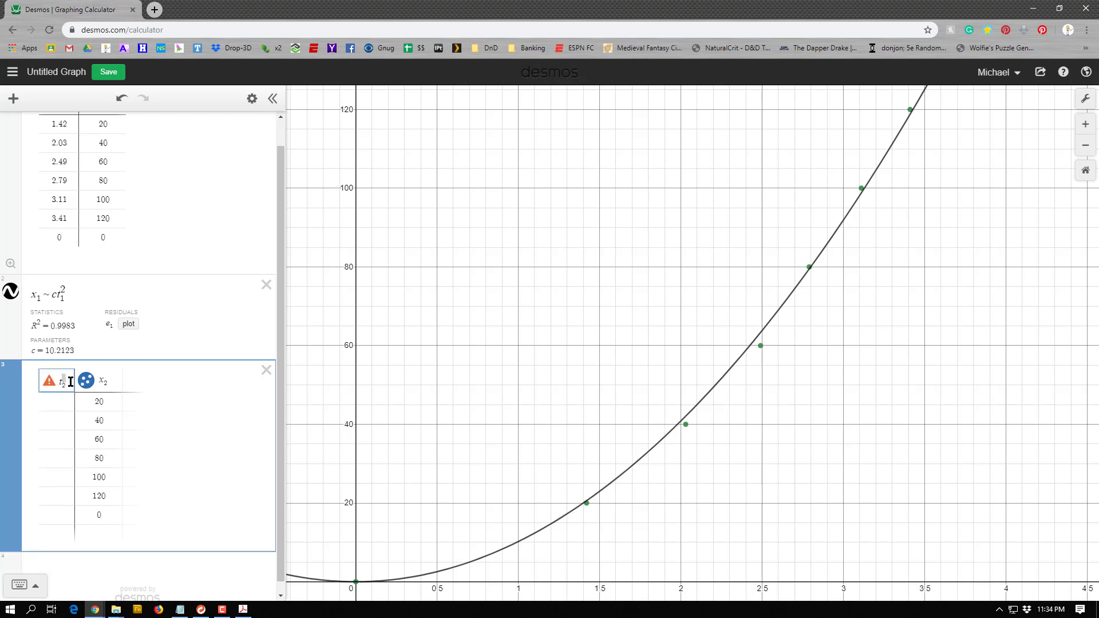
drag(71, 382, 67, 383)
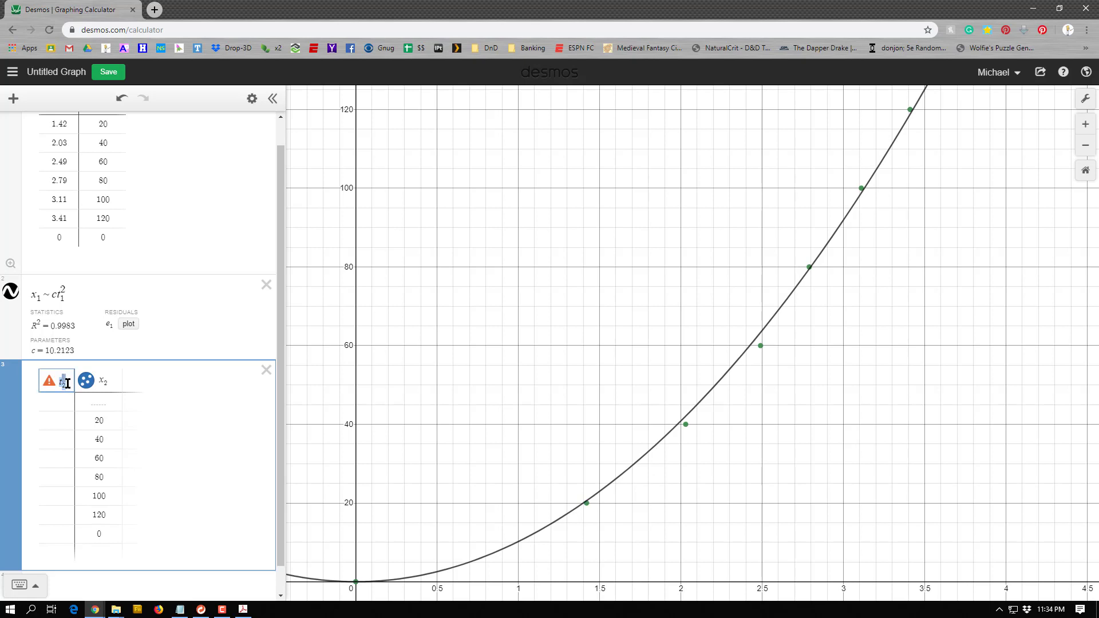
text(2)
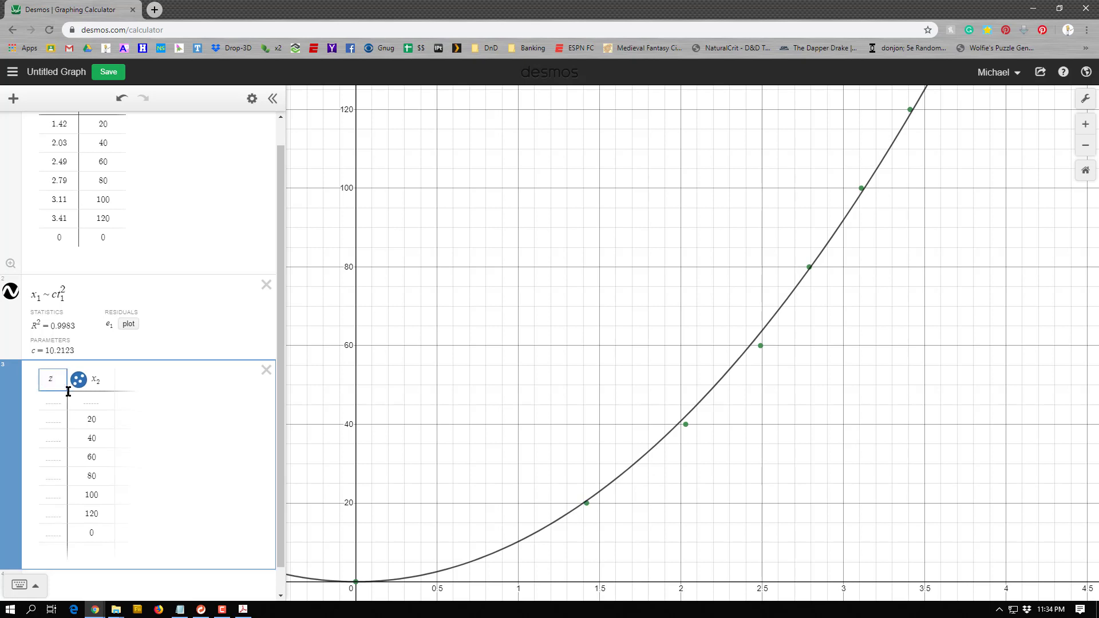
text(z)
click(59, 401)
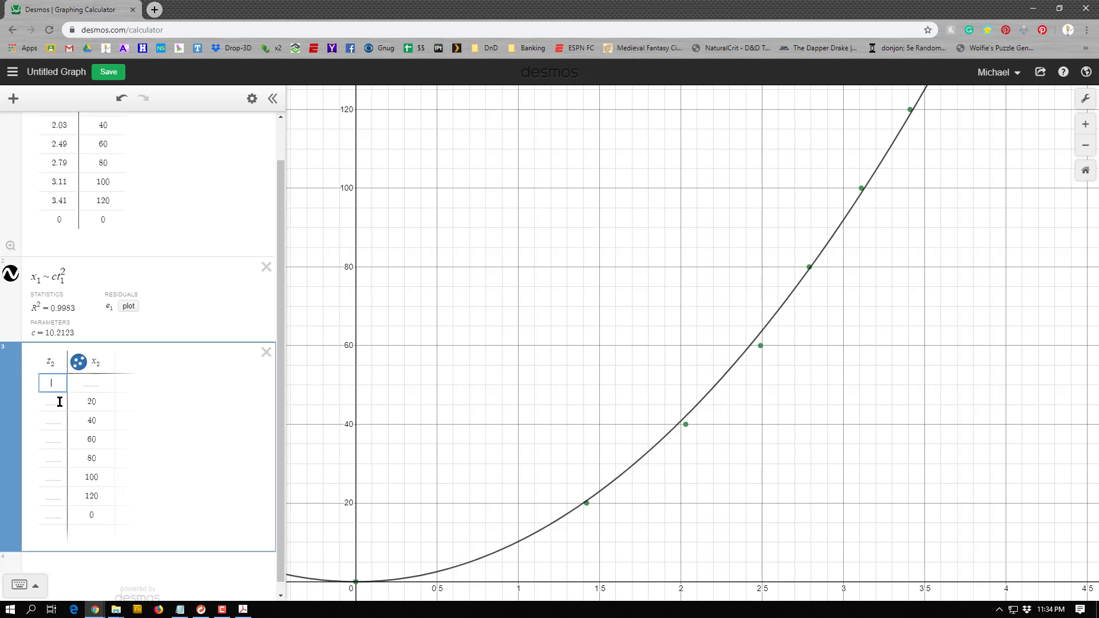
click(91, 383)
key(Left)
key(Up)
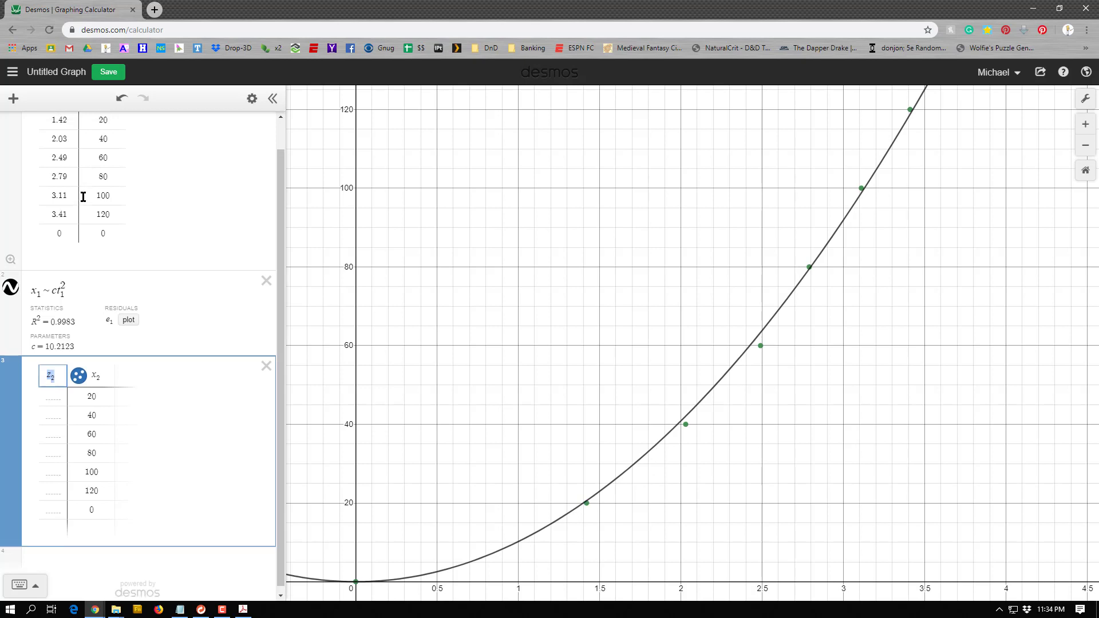
scroll(83, 196, up, 1)
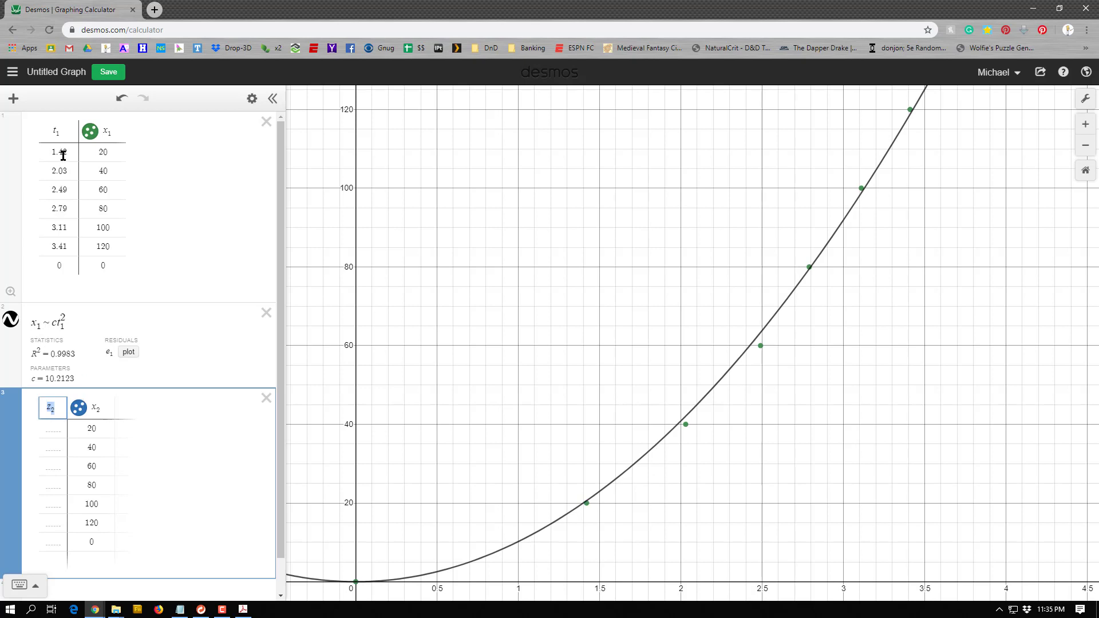
Step: Enter 2.02, 4.12, 6.2, 7.78, 9.67 and 11.6 down the z₂ column
click(52, 428)
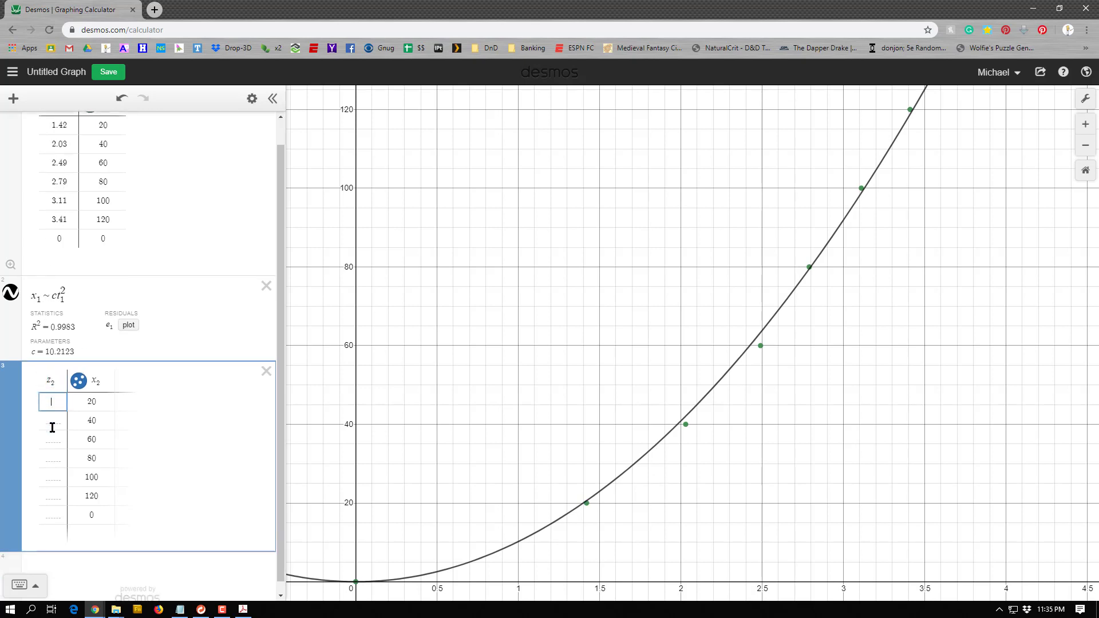
text(2.02)
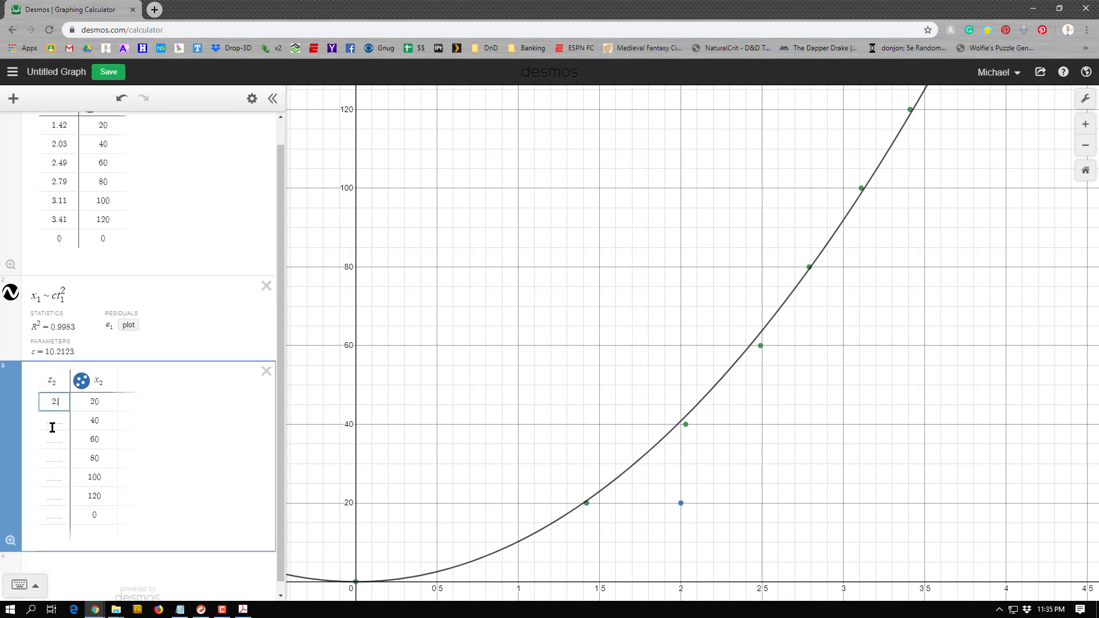
key(Return)
text(4.12)
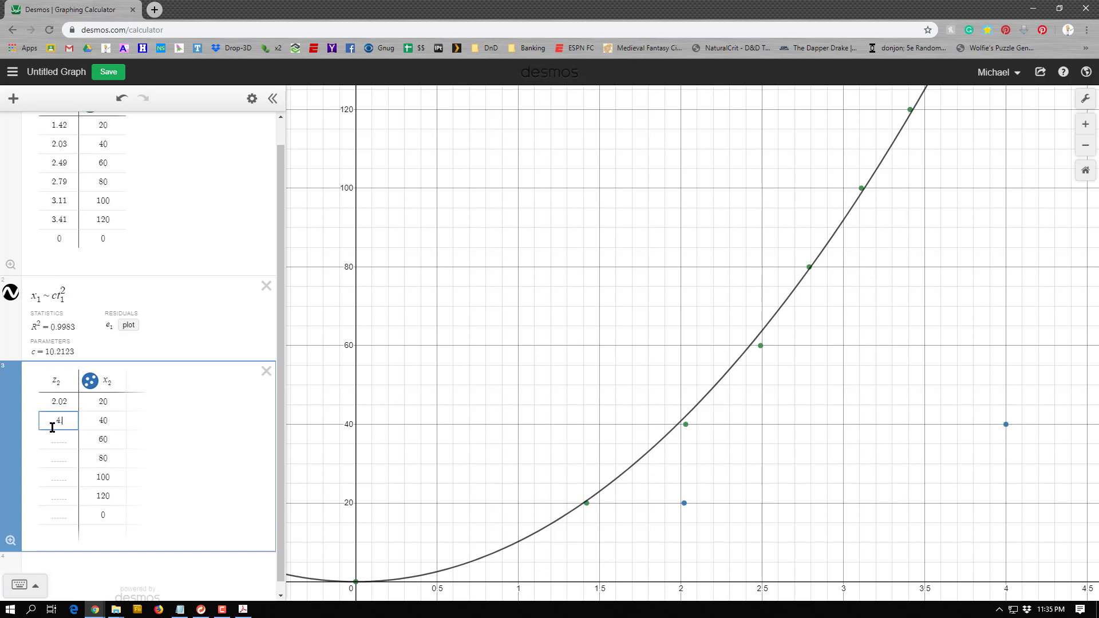
key(Return)
text(6.2)
key(Return)
text(7.78)
key(Return)
text(9.67)
key(Return)
text(11.6)
key(Up)
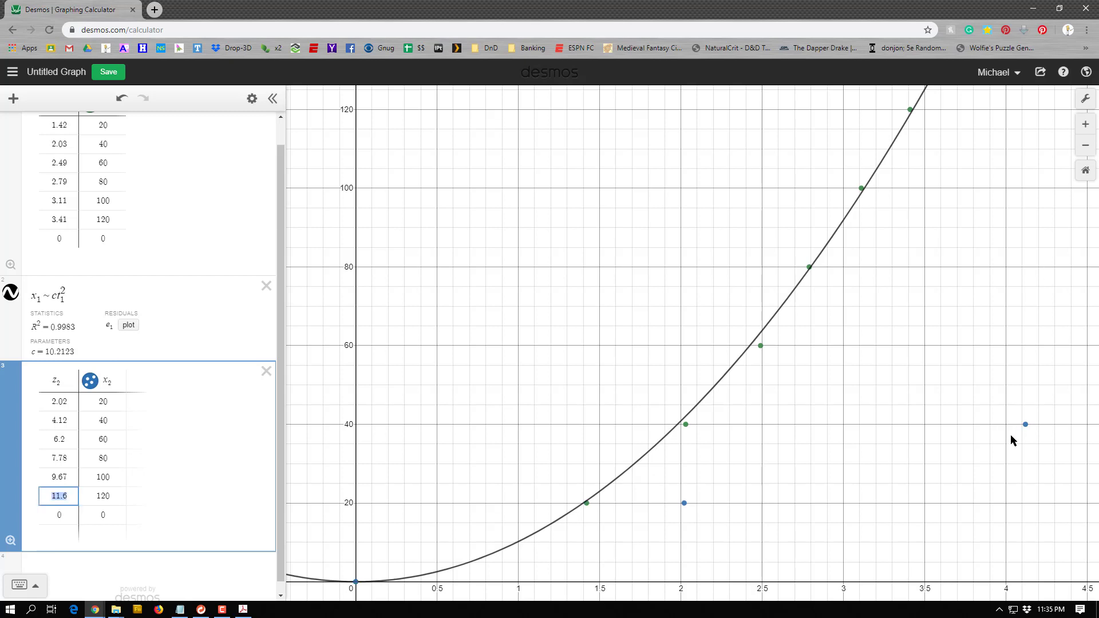
scroll(228, 418, up, 1)
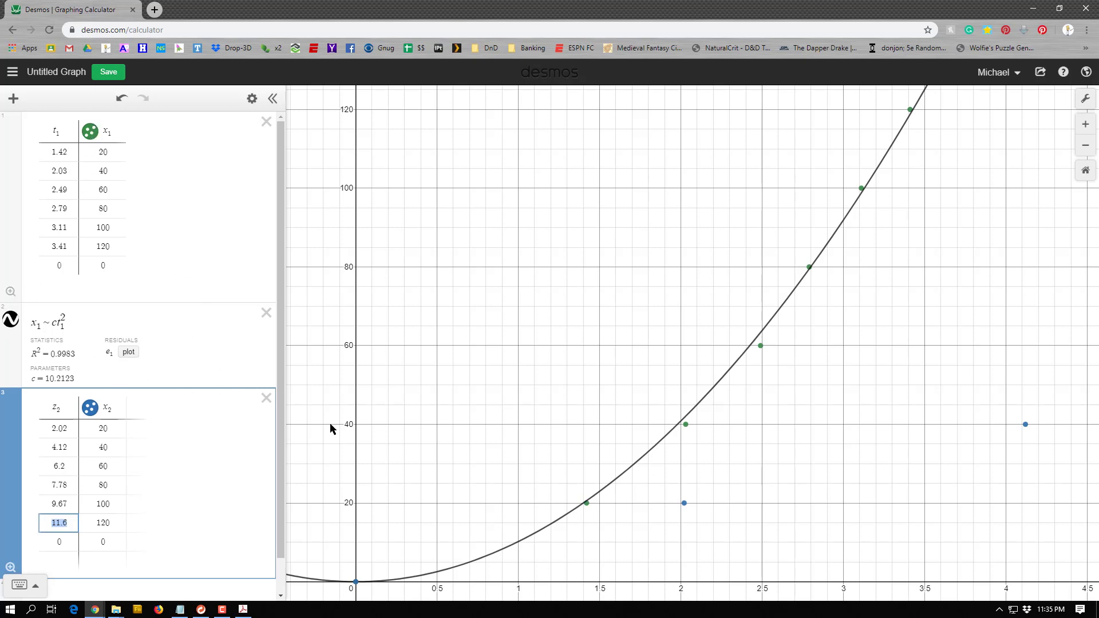
Step: Hide the original t₁/x₁ data points and the quadratic fit curve
click(89, 133)
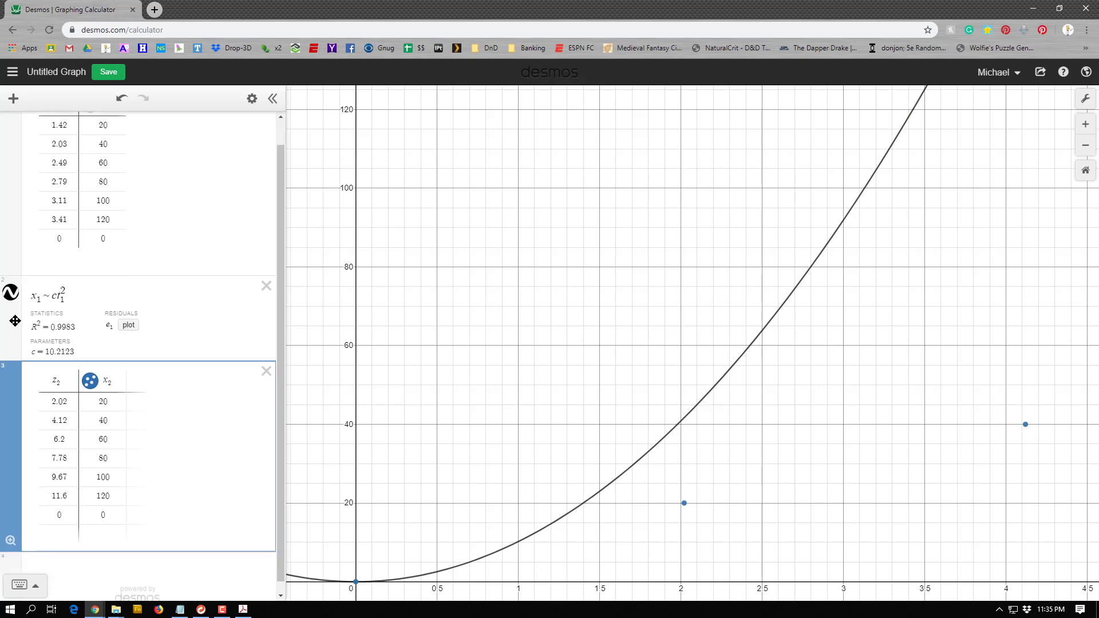
click(10, 293)
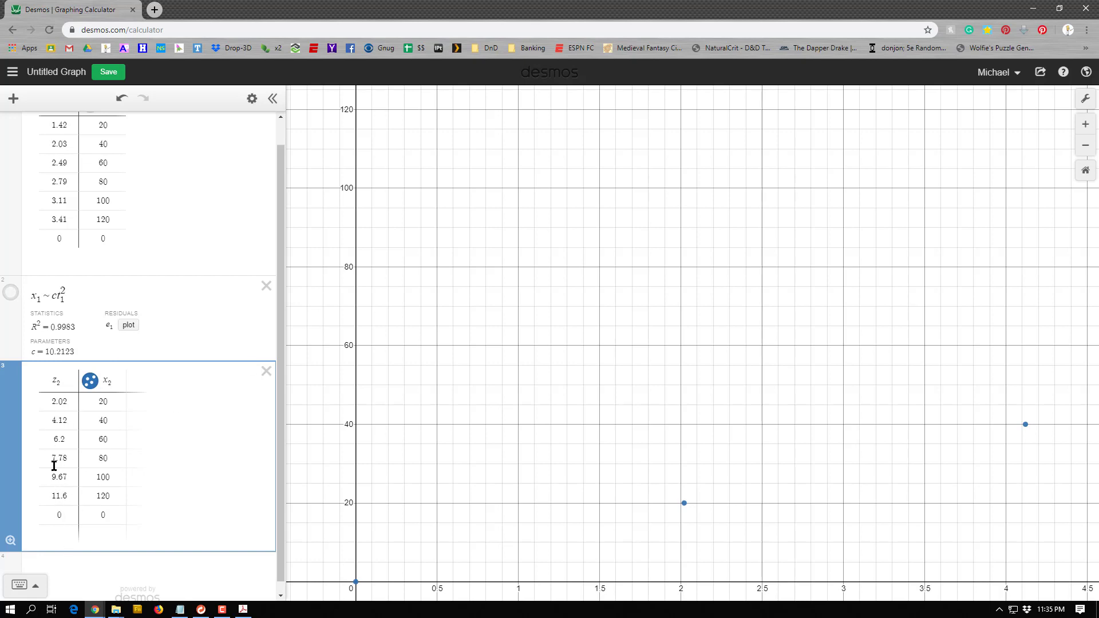
Step: Change the x-axis maximum from 4.57 to 12 and frame all seven z₂ points
click(1085, 98)
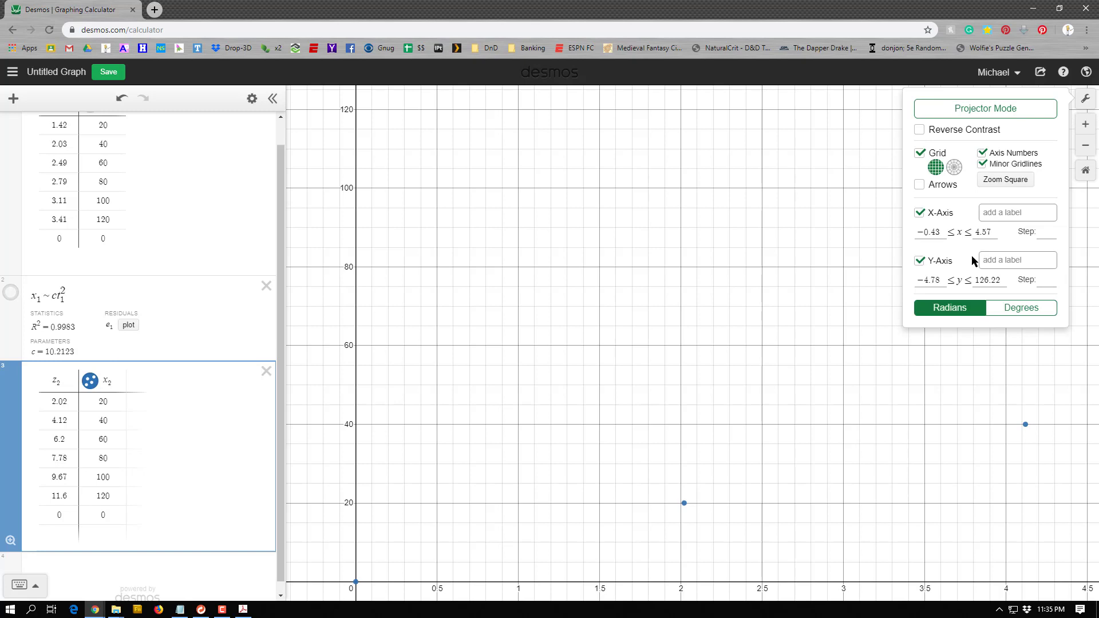
double_click(971, 233)
text(12)
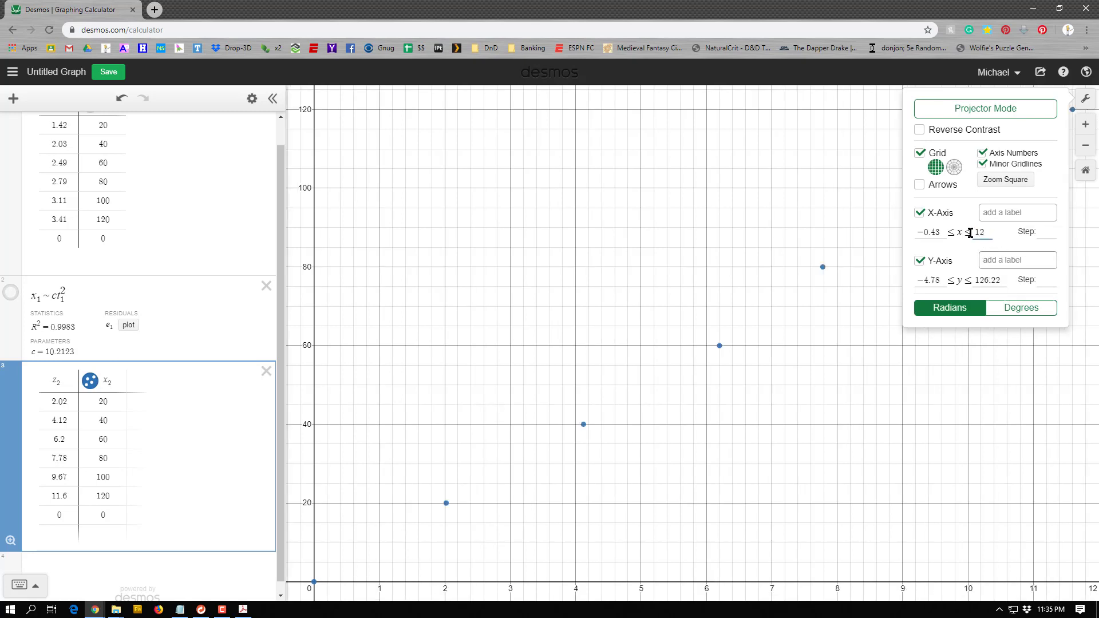
click(1085, 98)
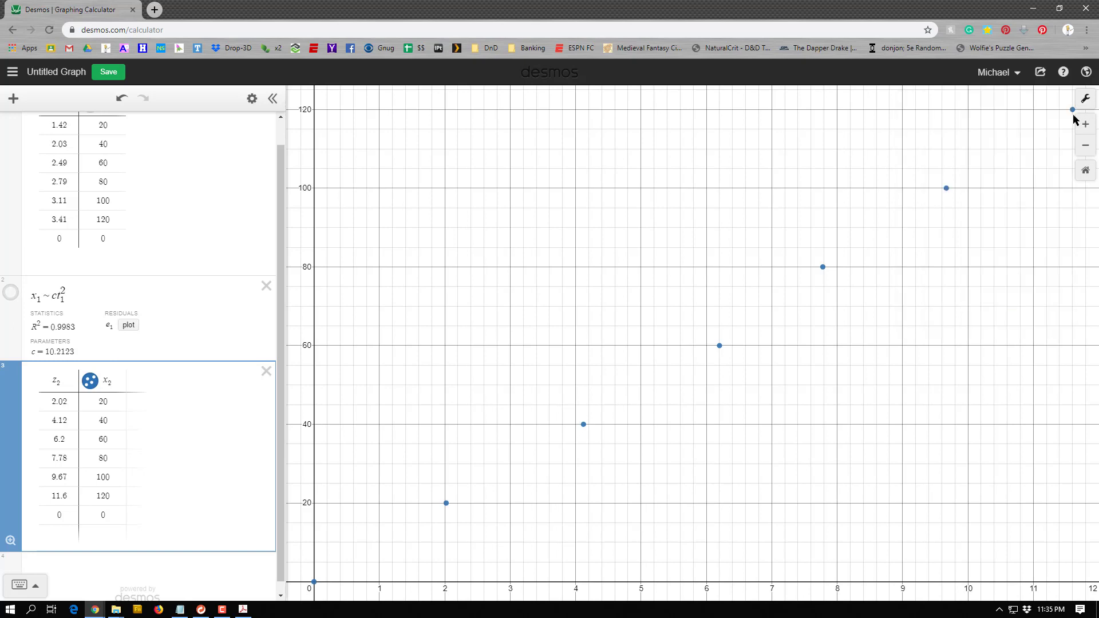
drag(962, 294, 949, 297)
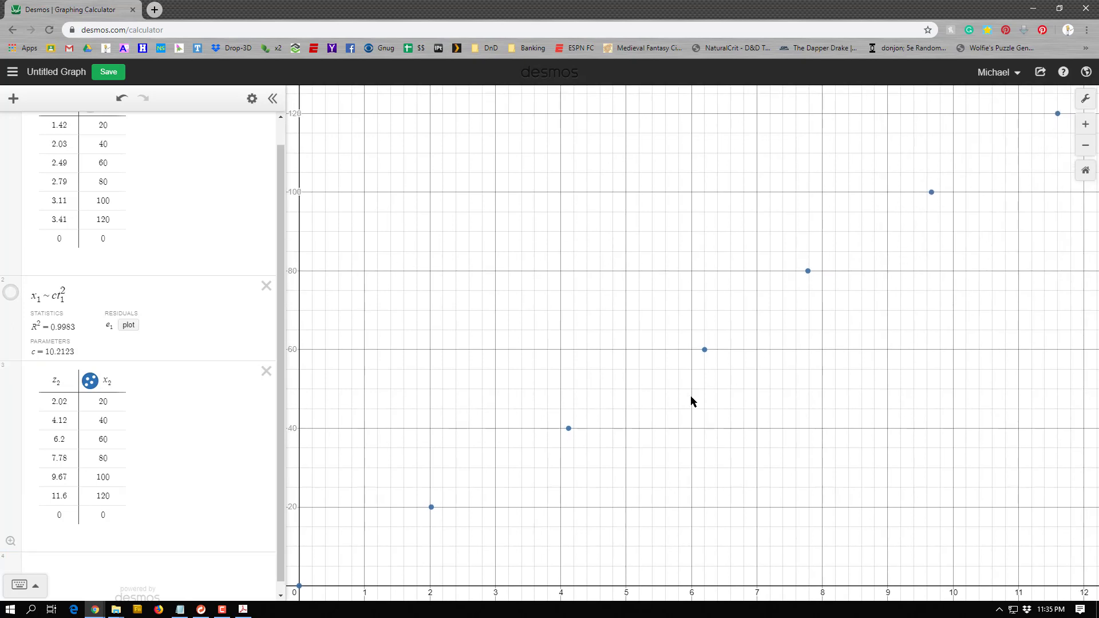
click(51, 563)
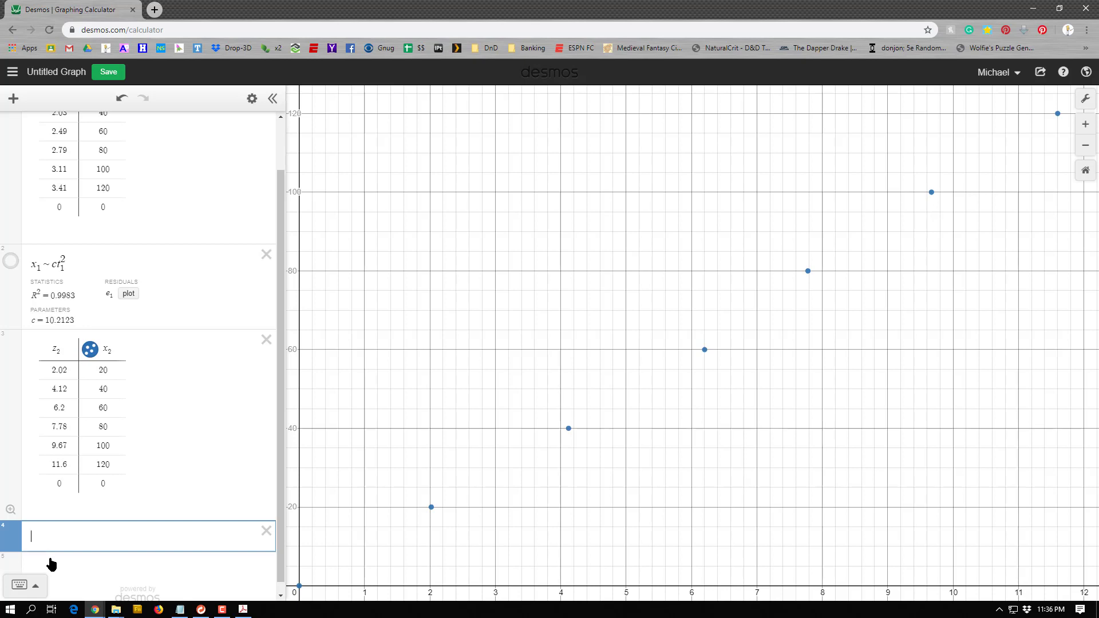
Step: Enter the linear regression x_2 ~ mz_2 in the new expression line
text(x_2 )
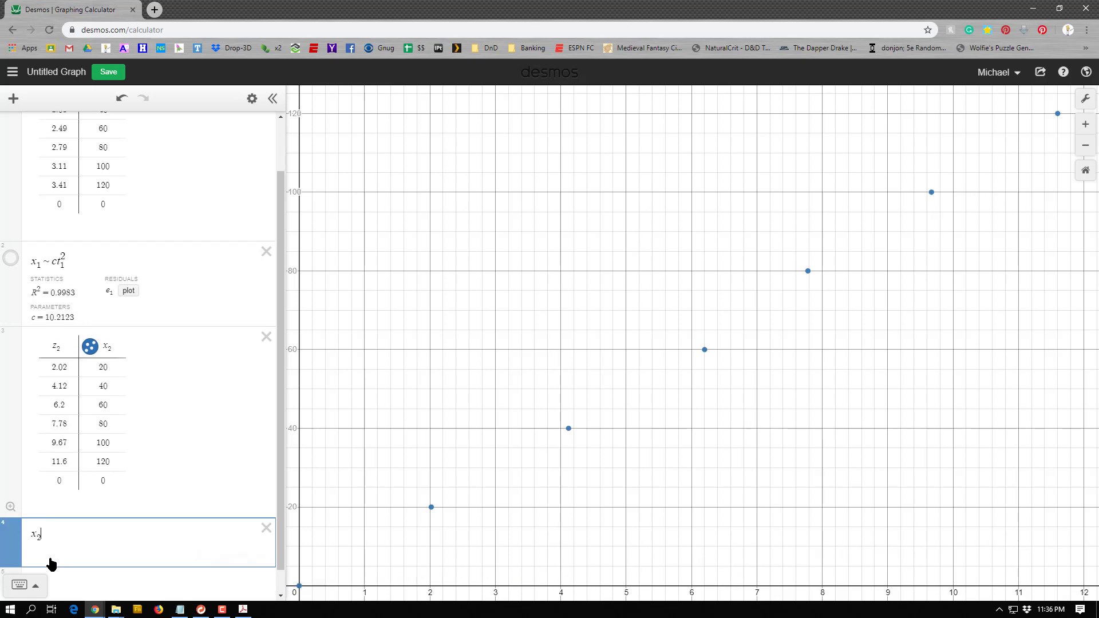
text(~ )
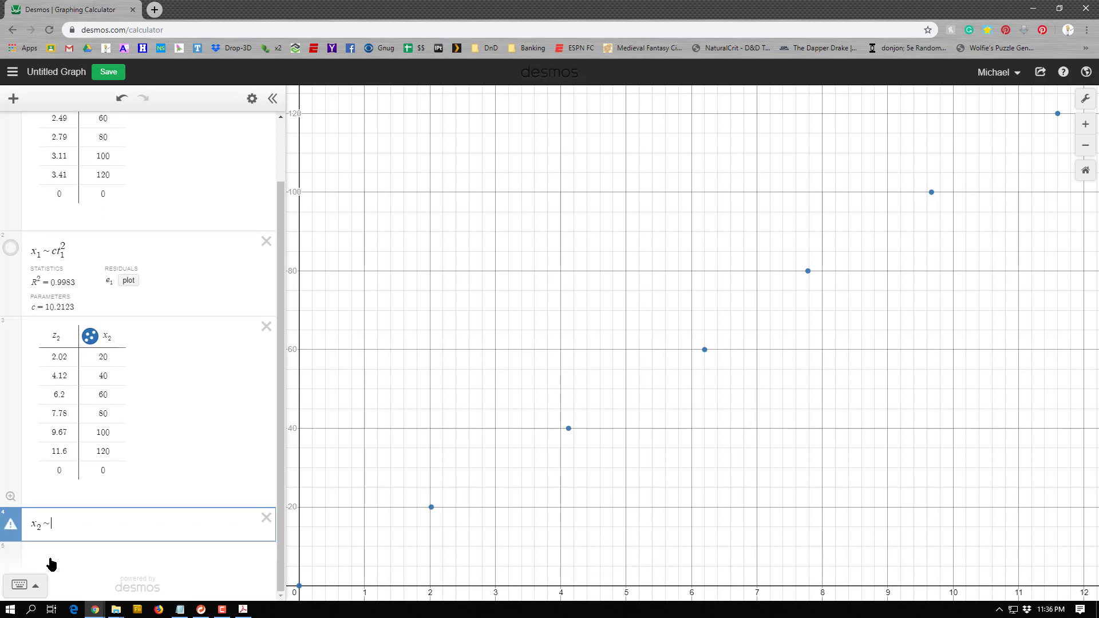
text(m)
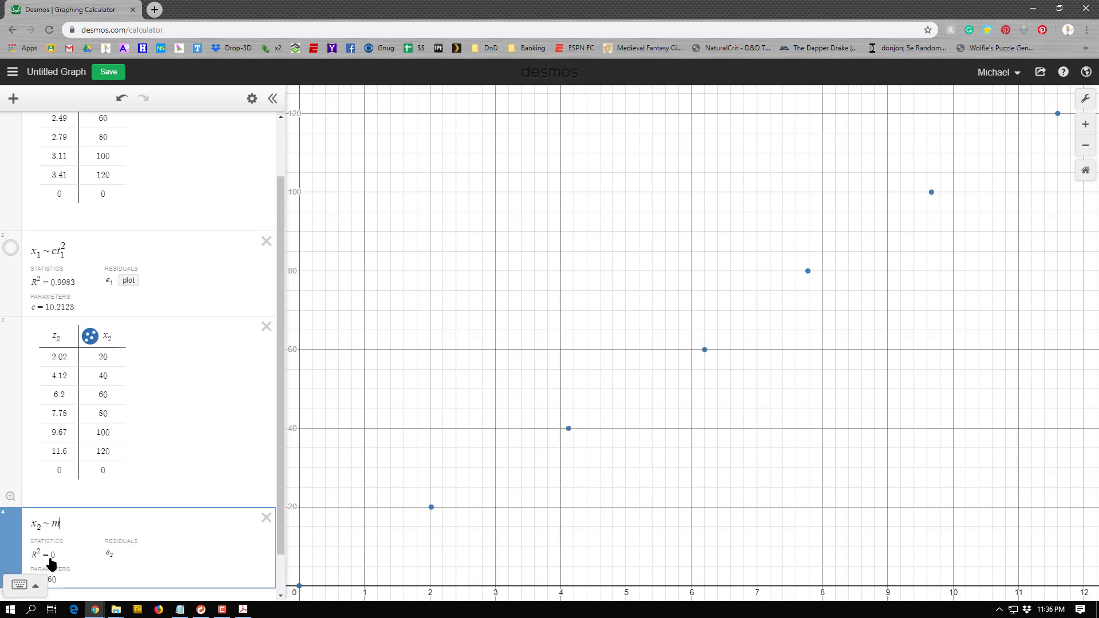
text(z_2)
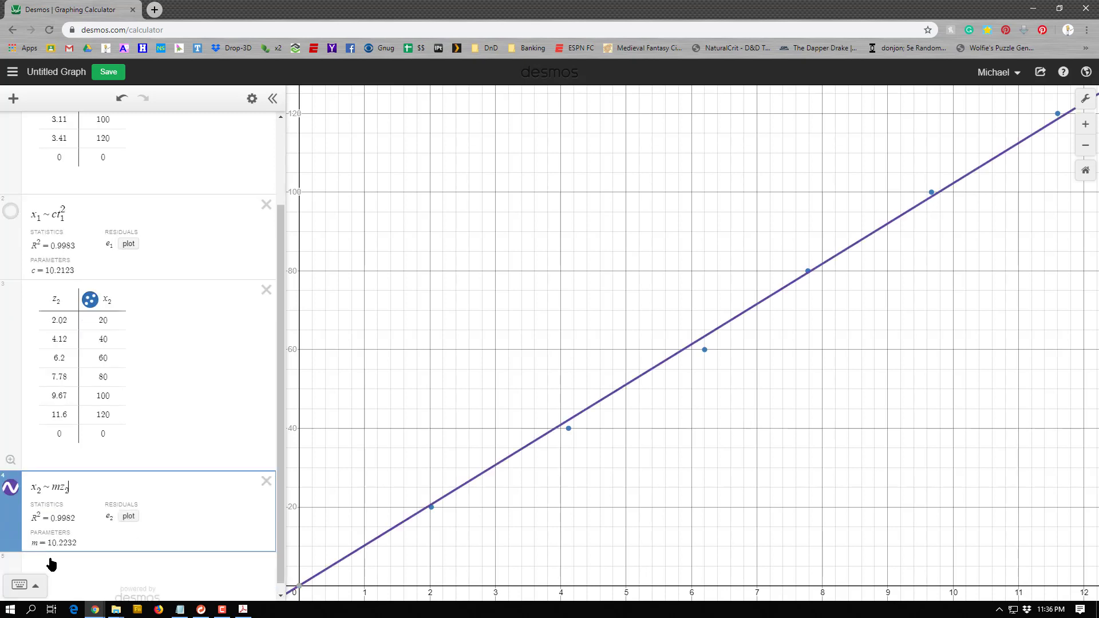